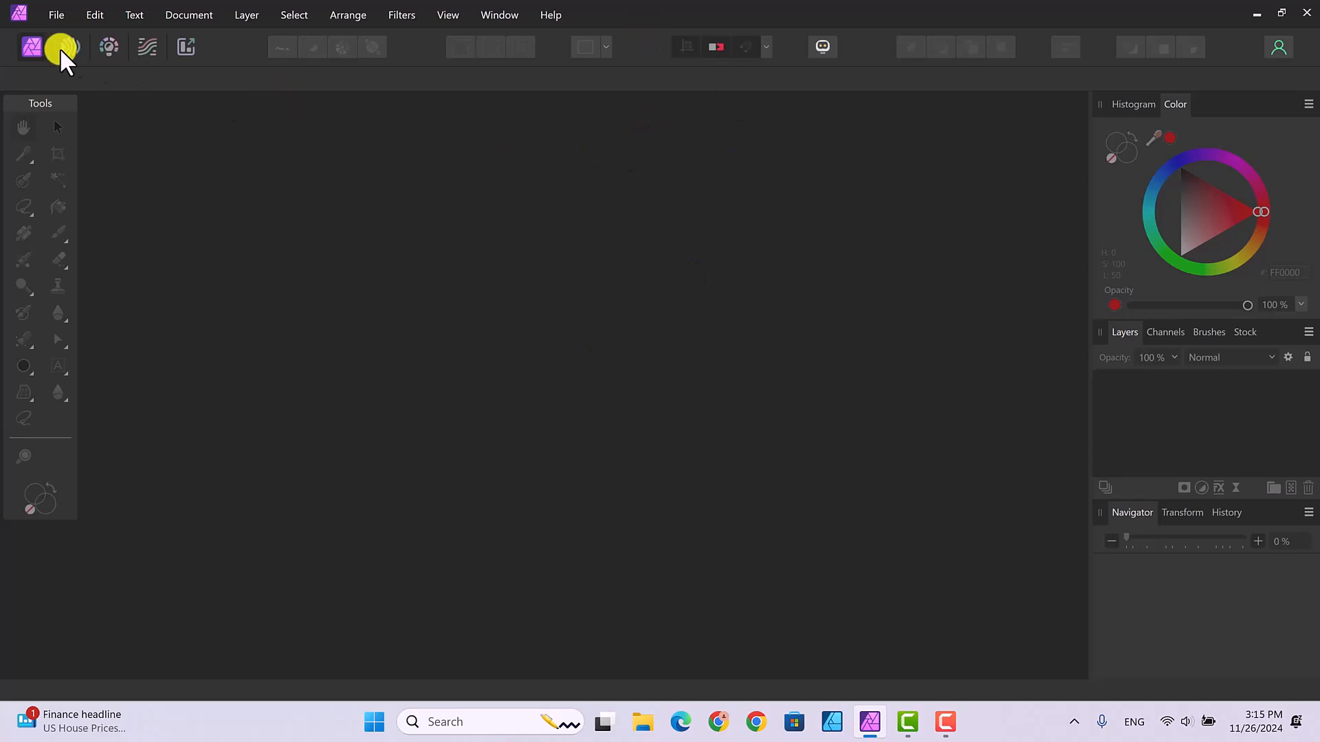
- Open the "background of stars" image from the "In a galaxy" folder
click(56, 13)
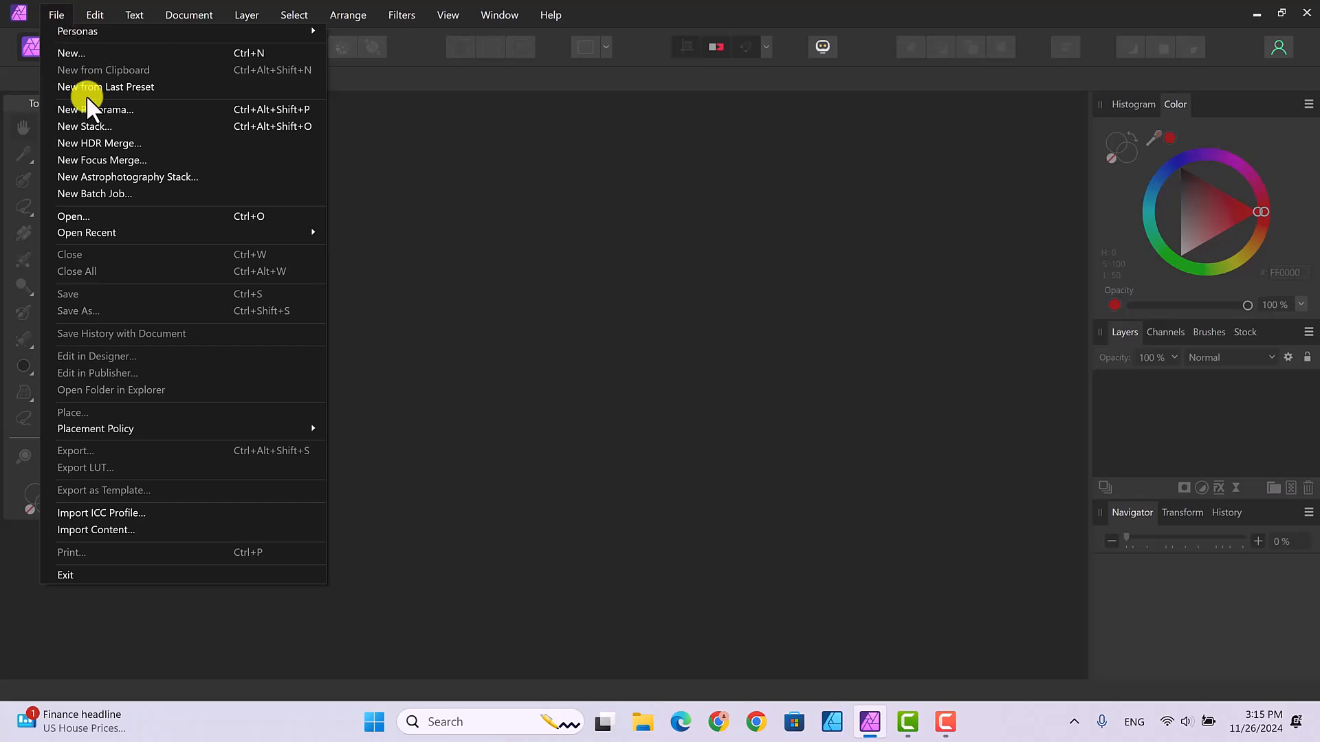
click(76, 217)
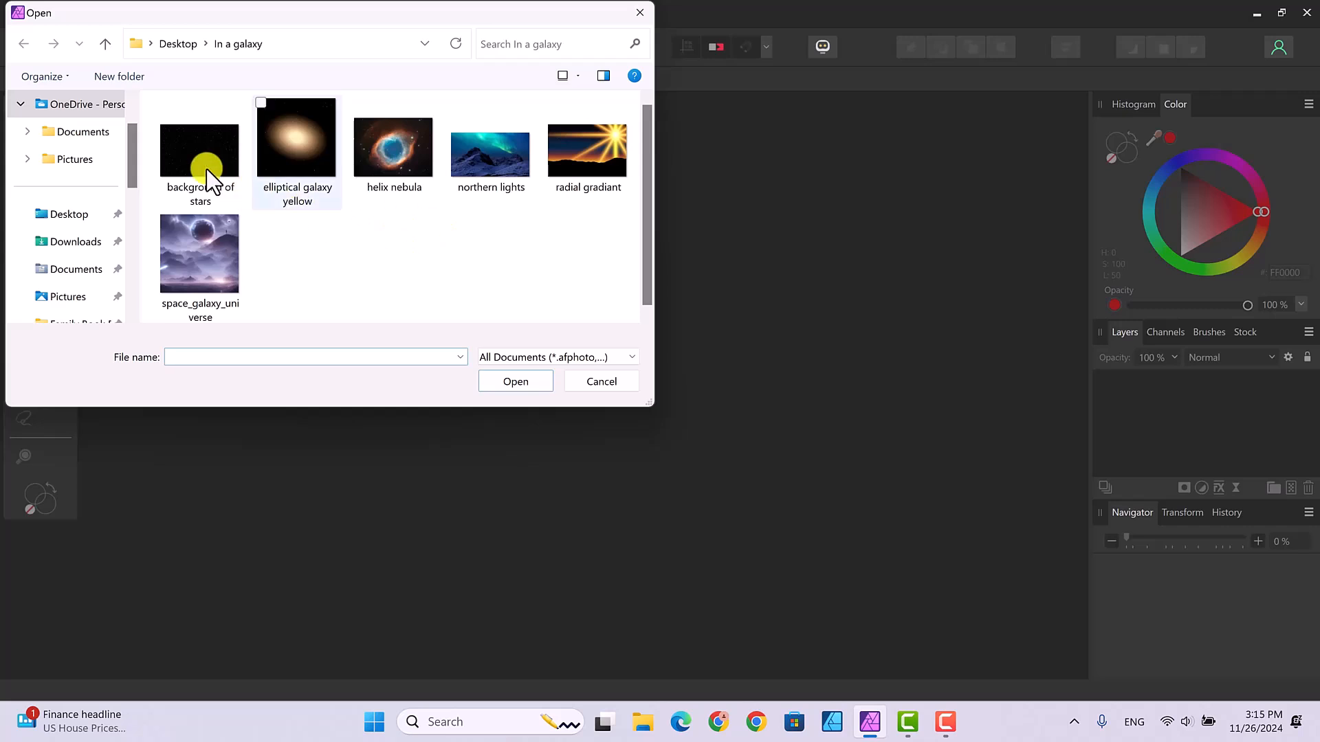
click(185, 137)
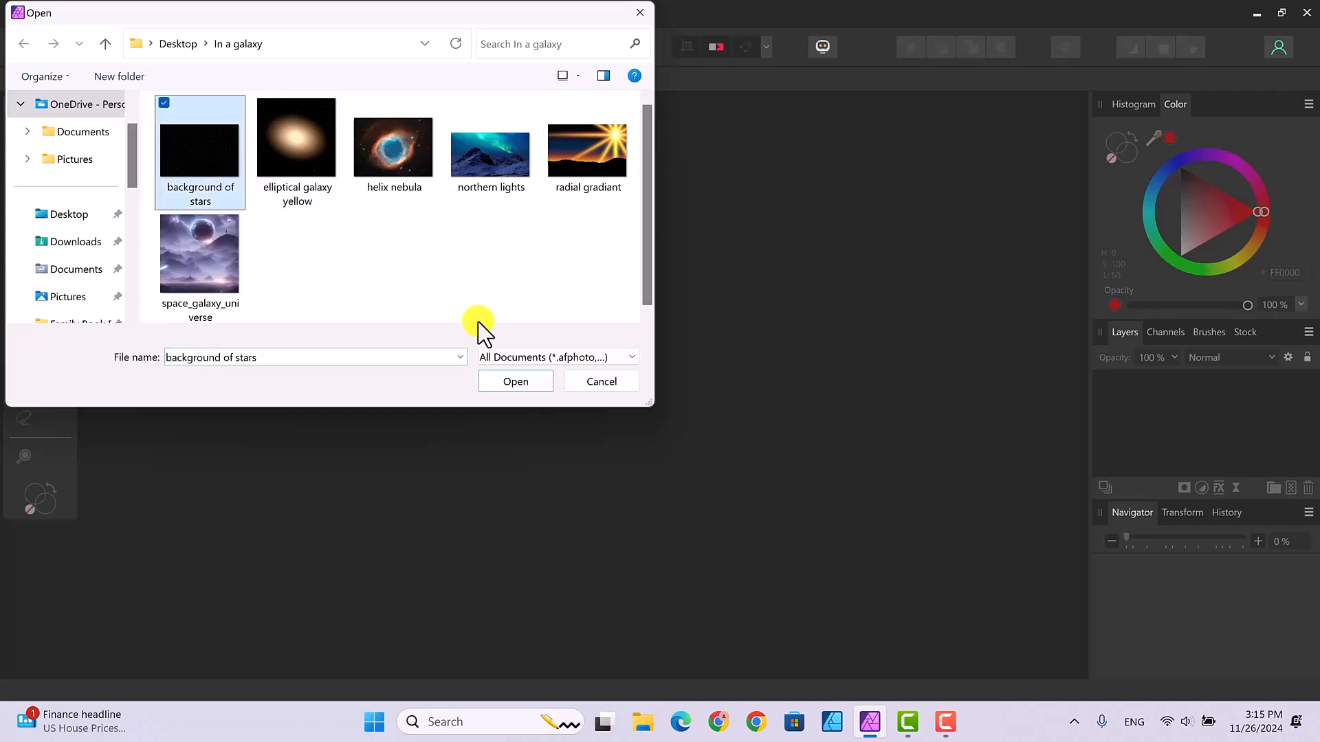
click(509, 379)
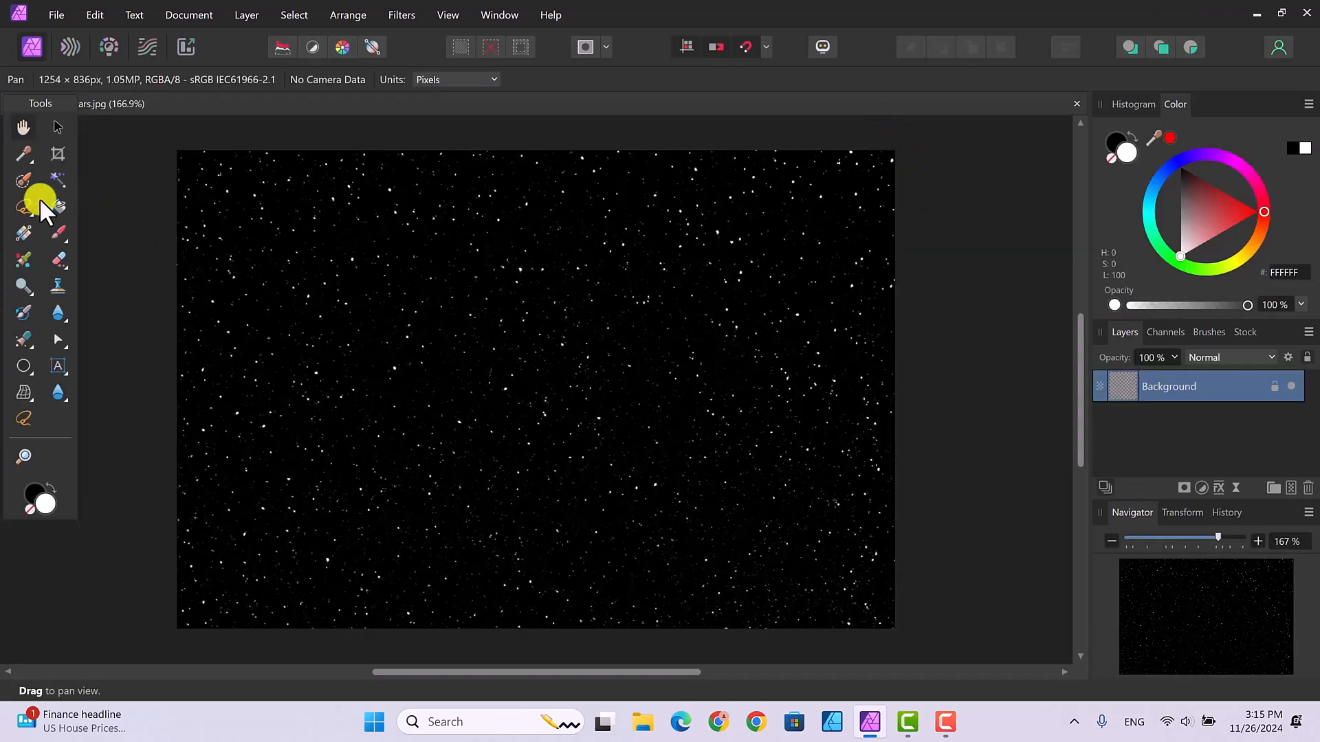
- Draw a large white ellipse over the star field, tilted clockwise and placed slightly above and left of the image center
click(23, 365)
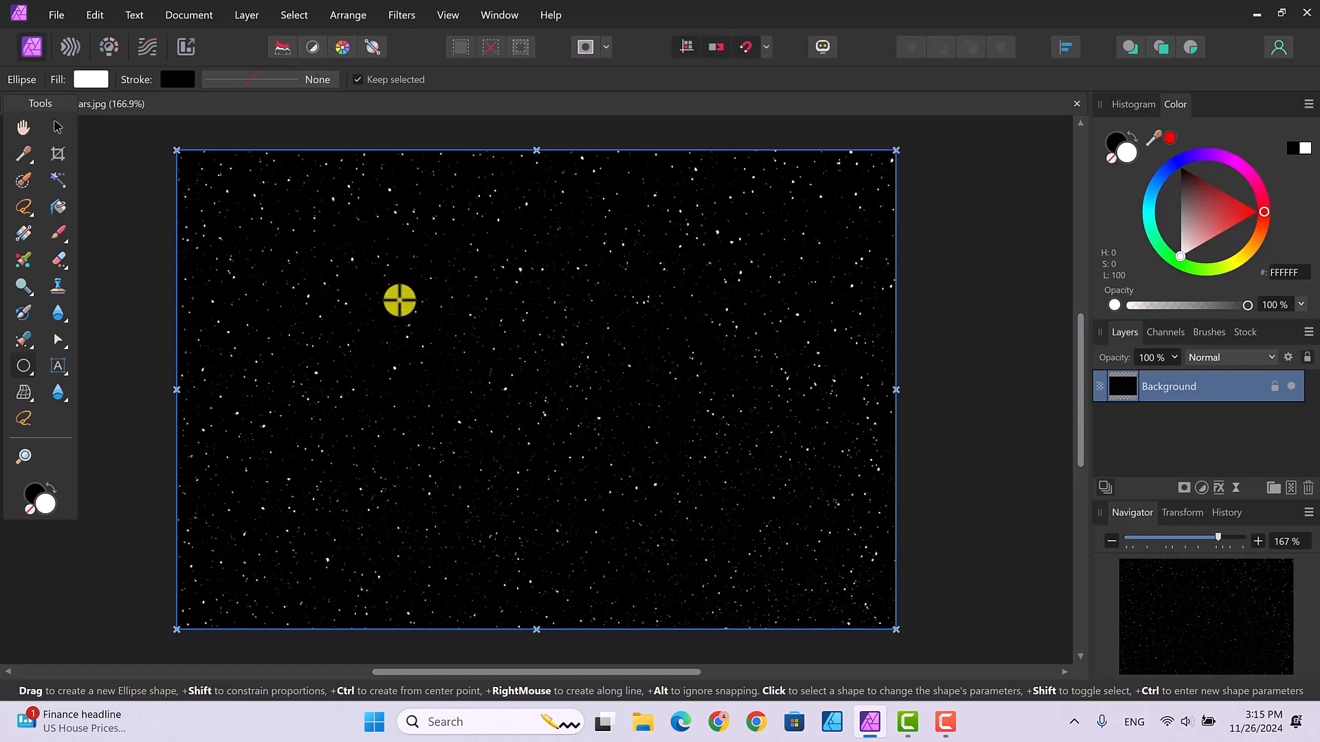
drag(399, 300, 781, 530)
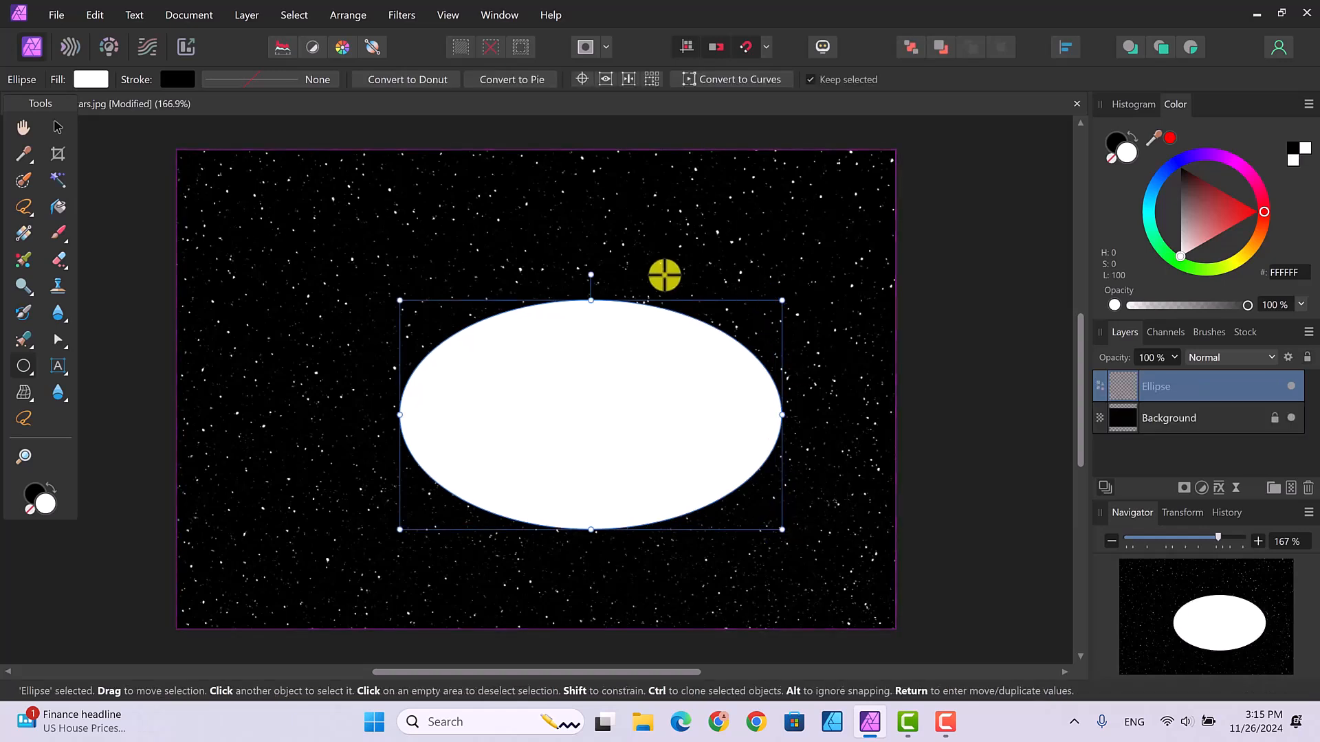
drag(591, 275, 659, 275)
click(52, 125)
click(585, 358)
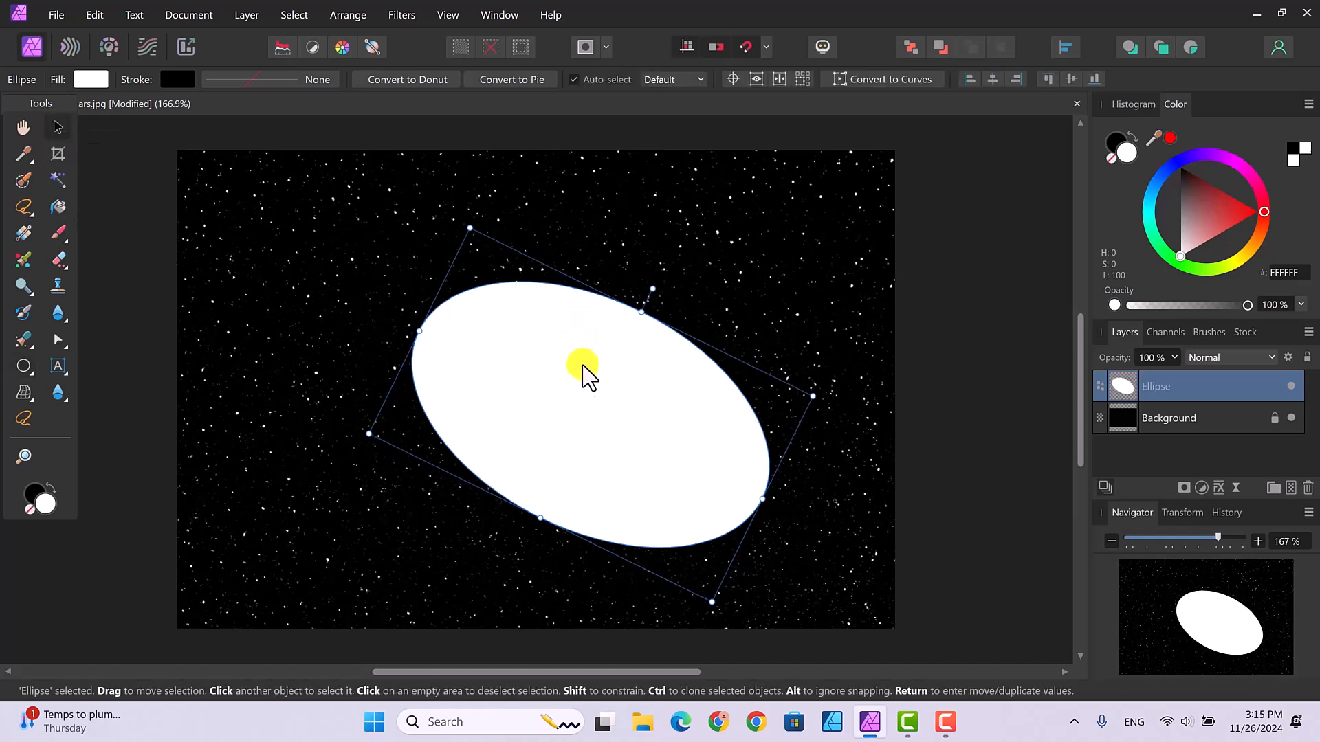
drag(580, 375, 517, 338)
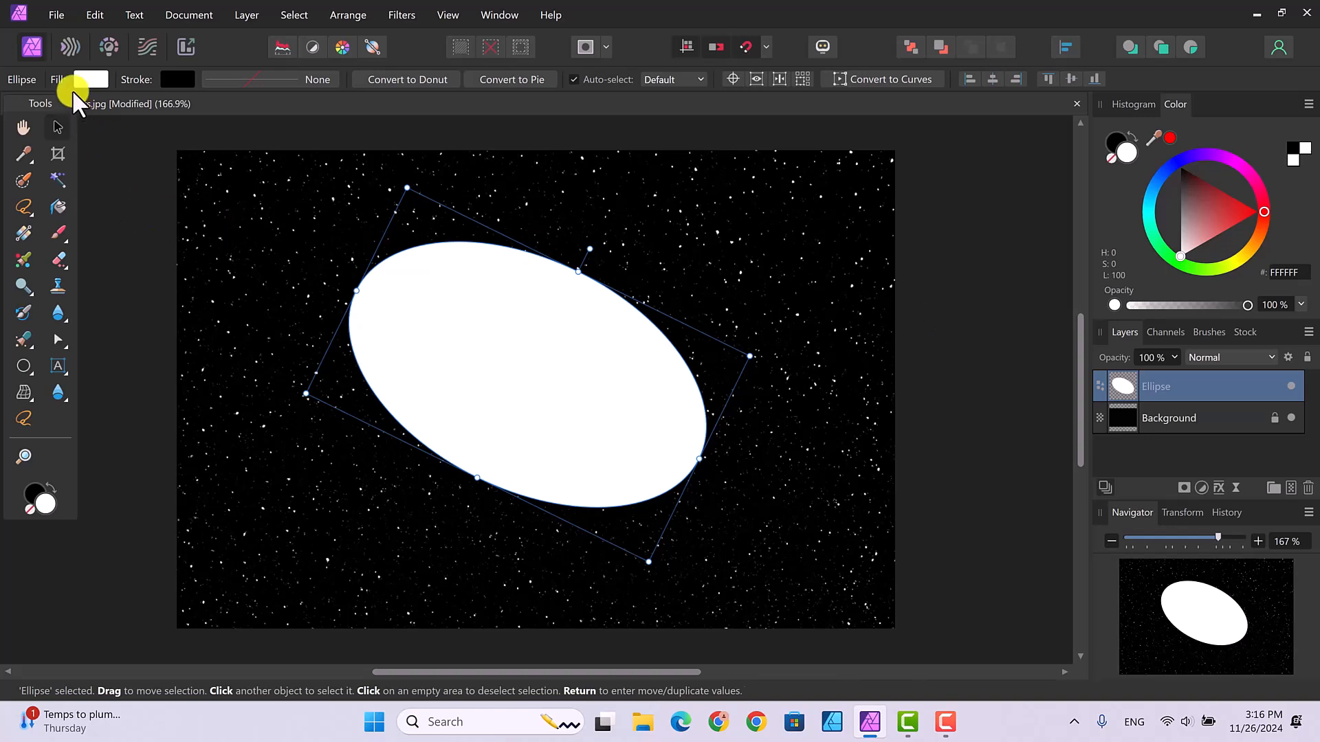
- Change the ellipse's fill to dark red 6D1515
click(90, 79)
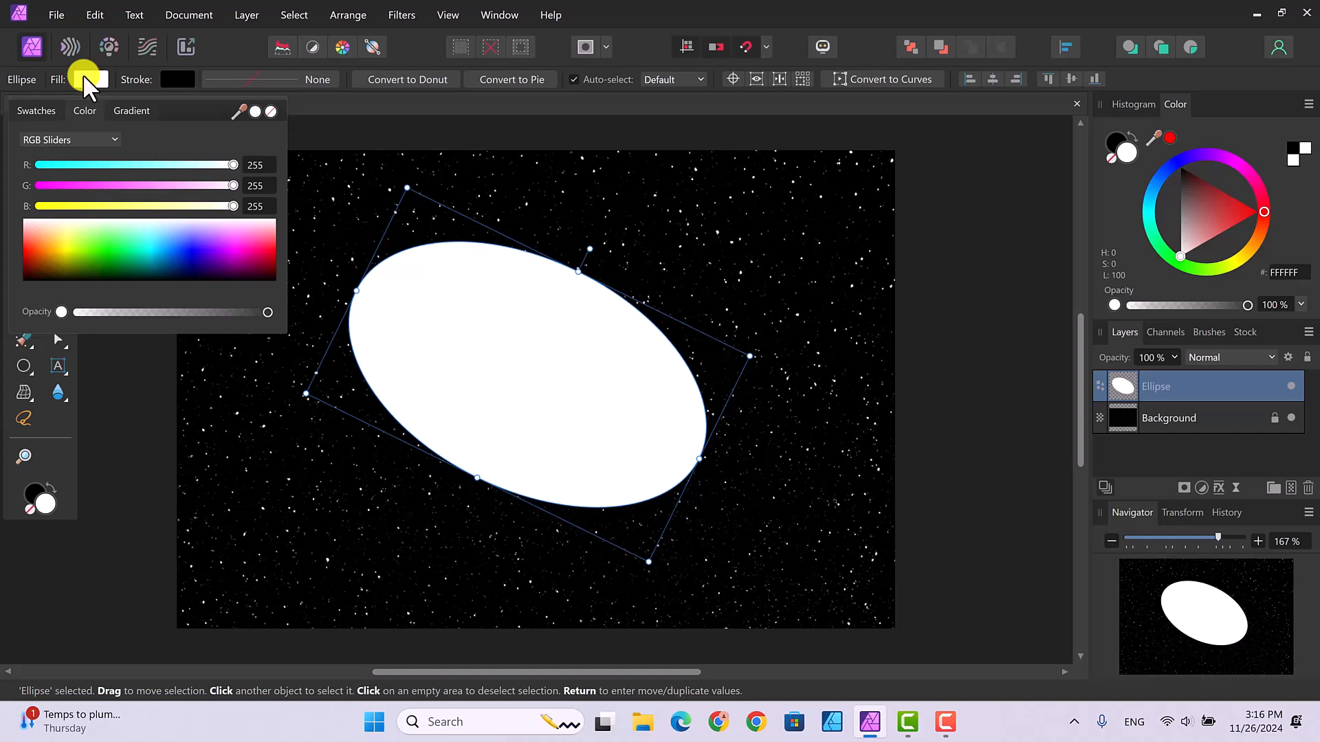
click(33, 110)
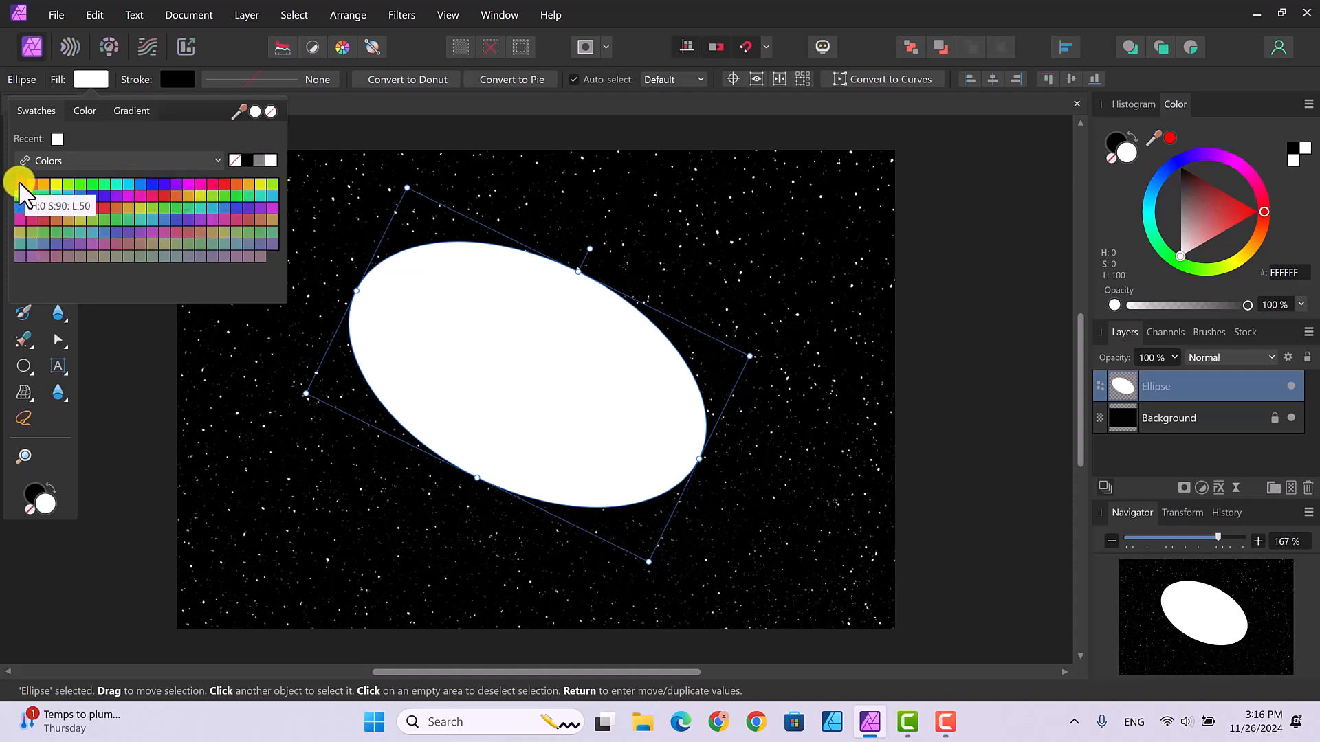
click(176, 184)
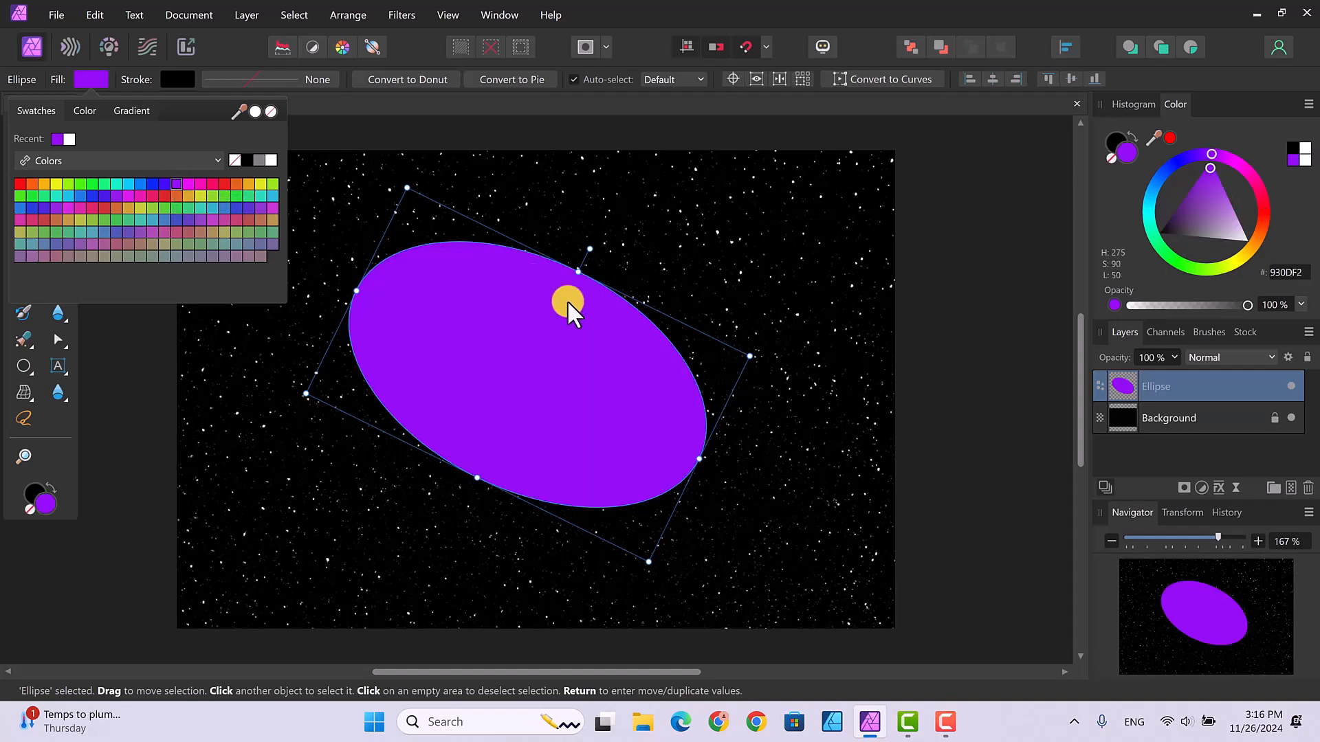
click(19, 183)
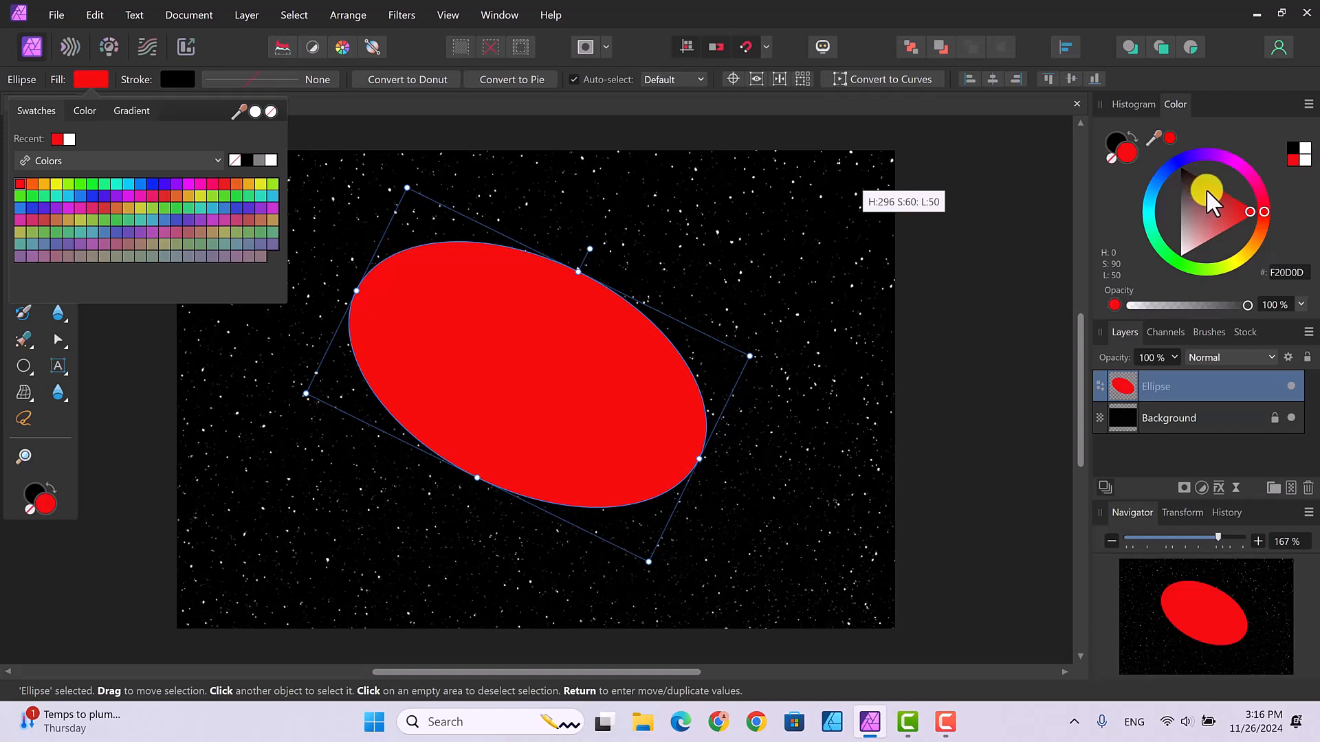
click(1248, 209)
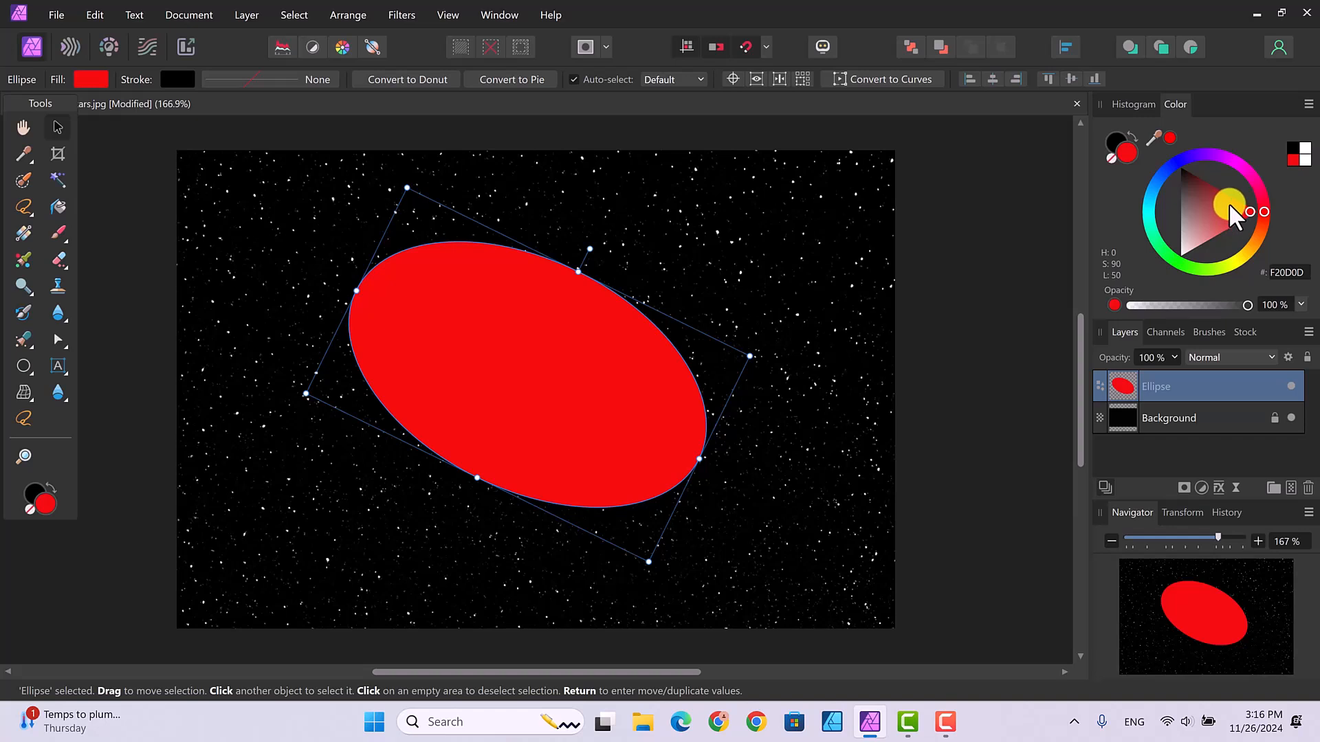
drag(1253, 208, 1206, 188)
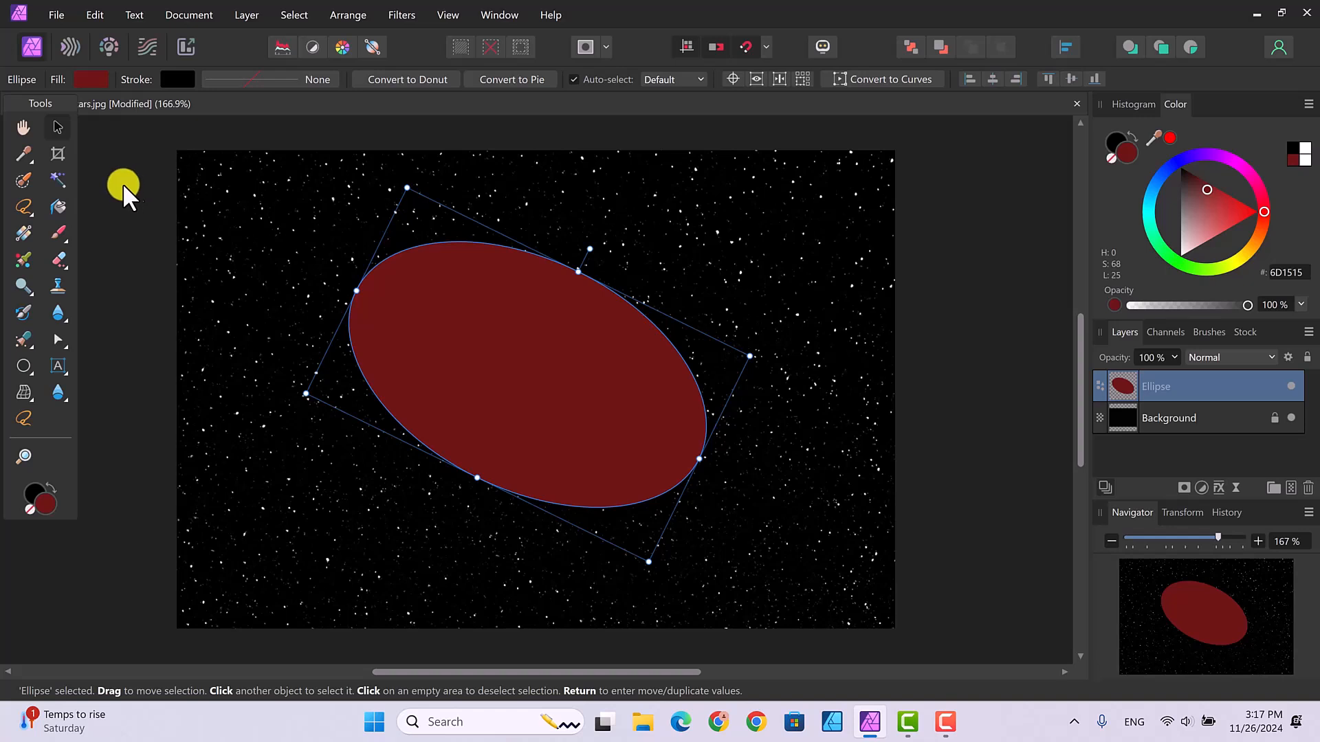
- Apply an elliptical gradient fill to the ellipse
click(22, 232)
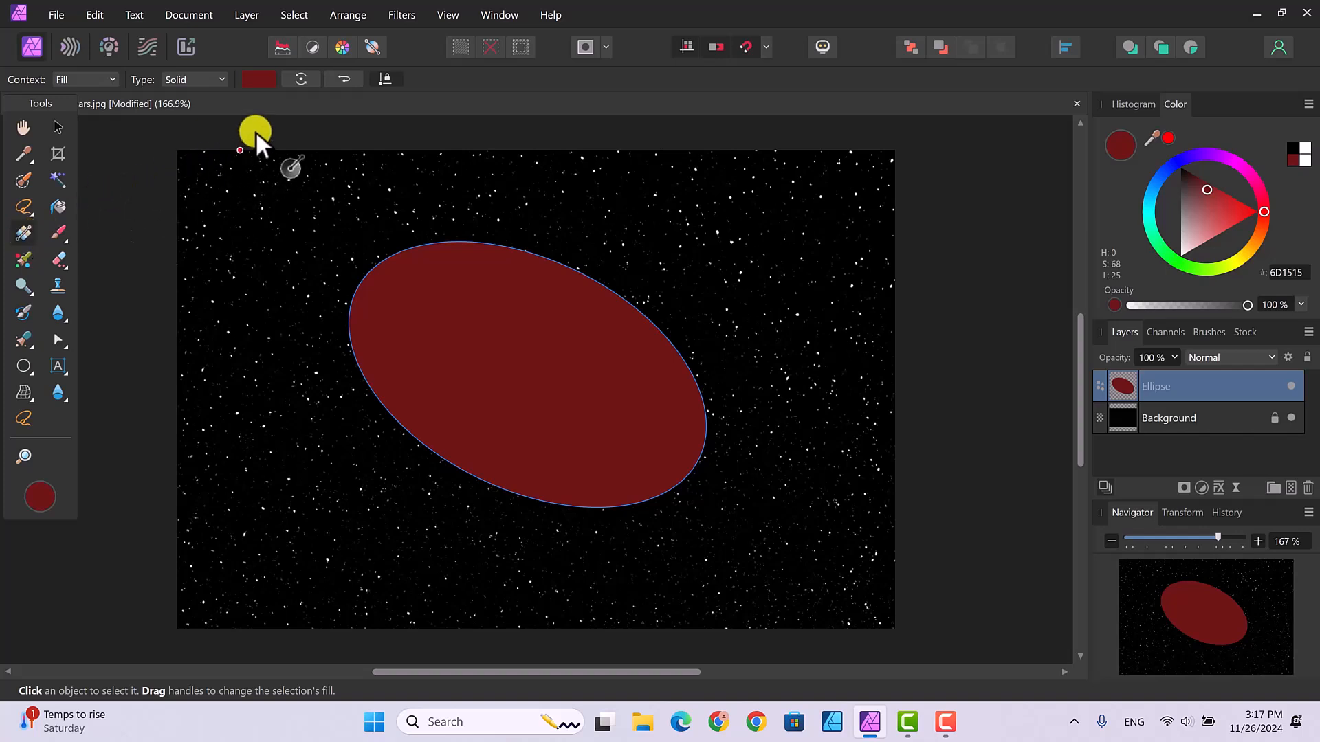
click(222, 80)
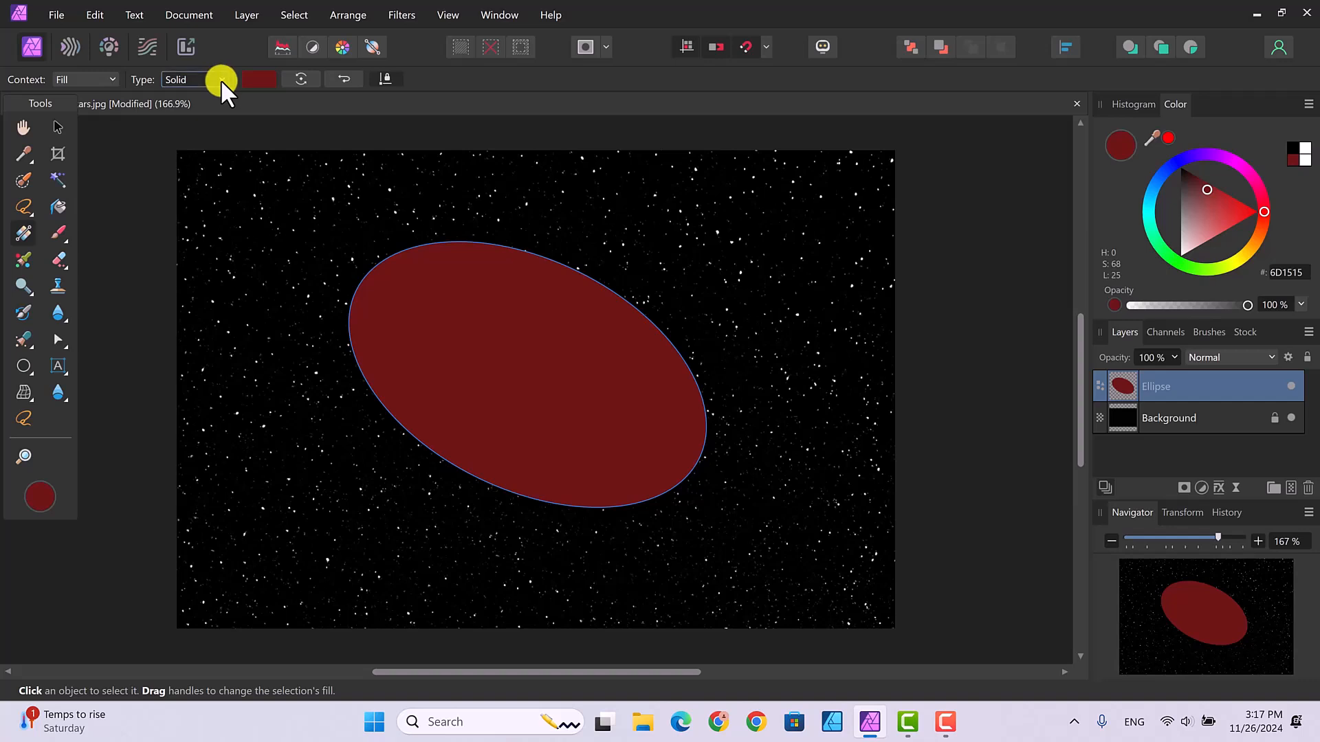
click(220, 80)
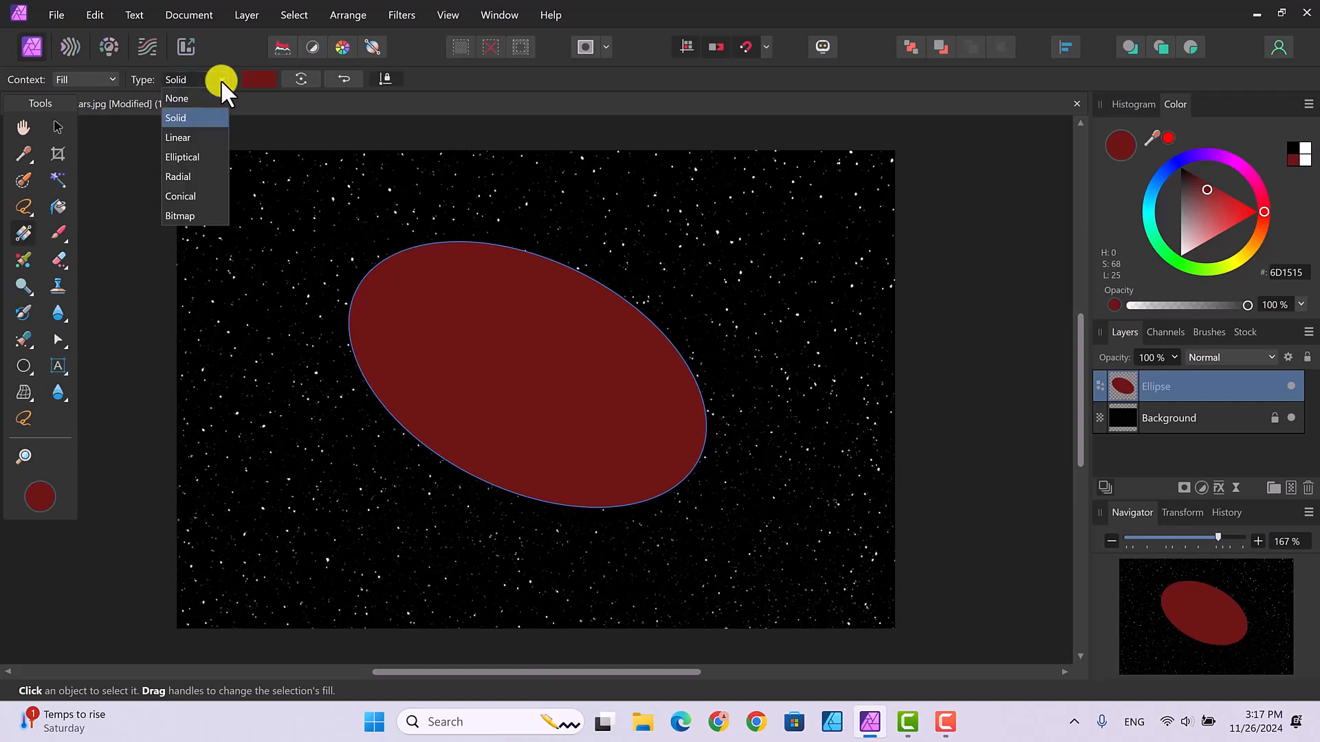
click(191, 155)
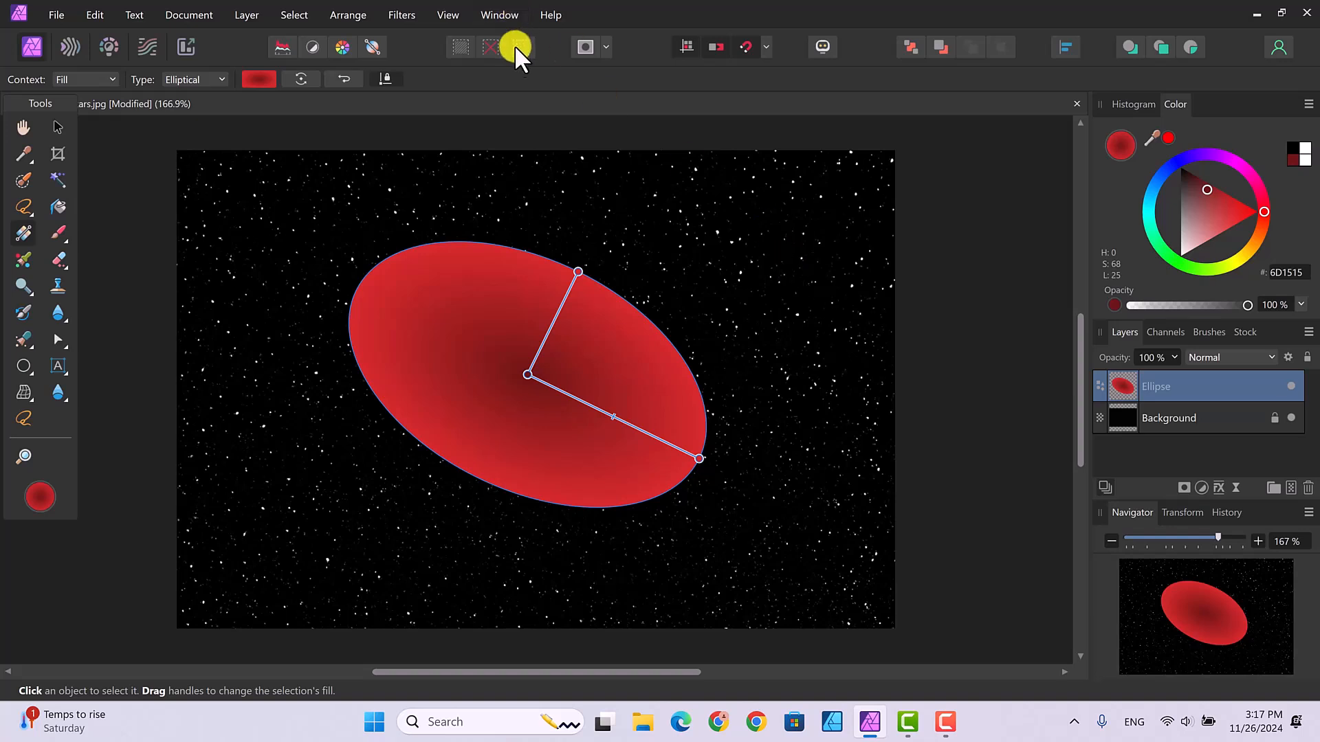
- Shorten the minor axis of the elliptical gradient to a little over half the distance from its center to the ellipse's upper edge
click(386, 79)
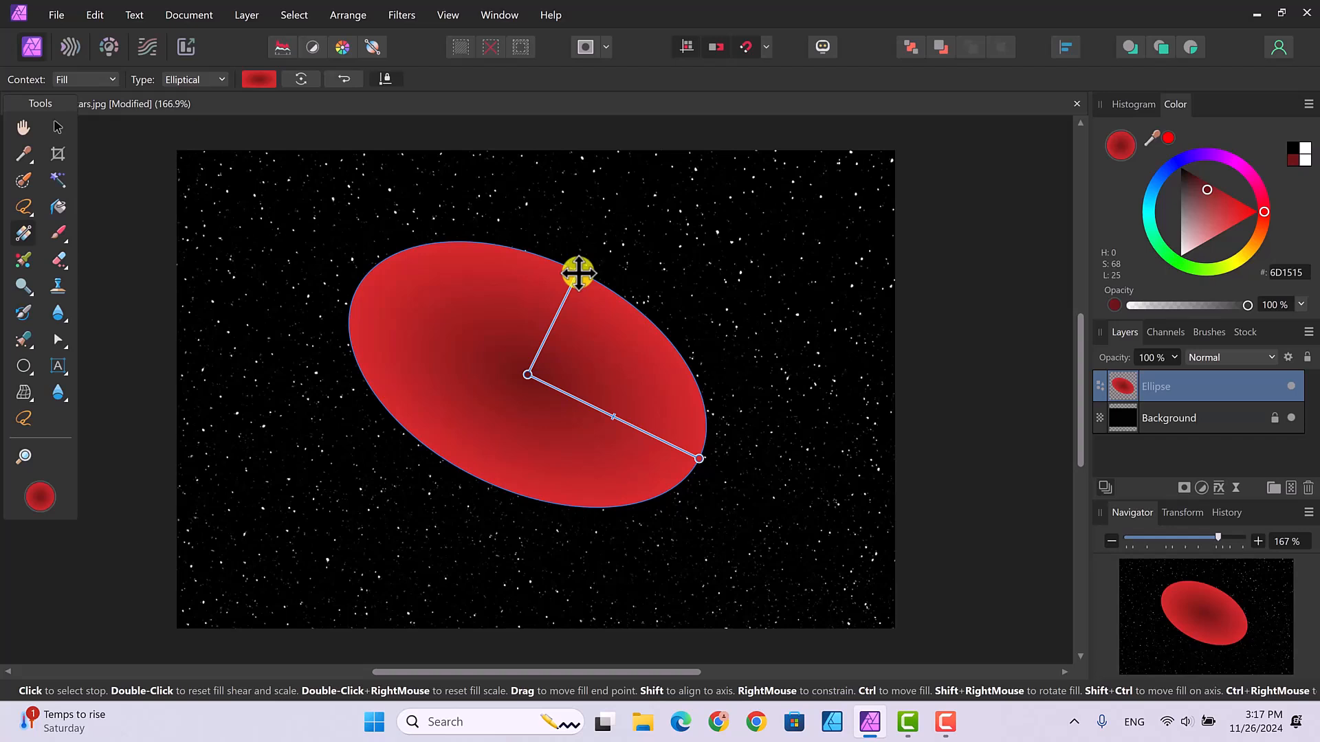
mouse_move(578, 273)
mouse_down()
mouse_move(563, 300)
mouse_move(576, 273)
mouse_up()
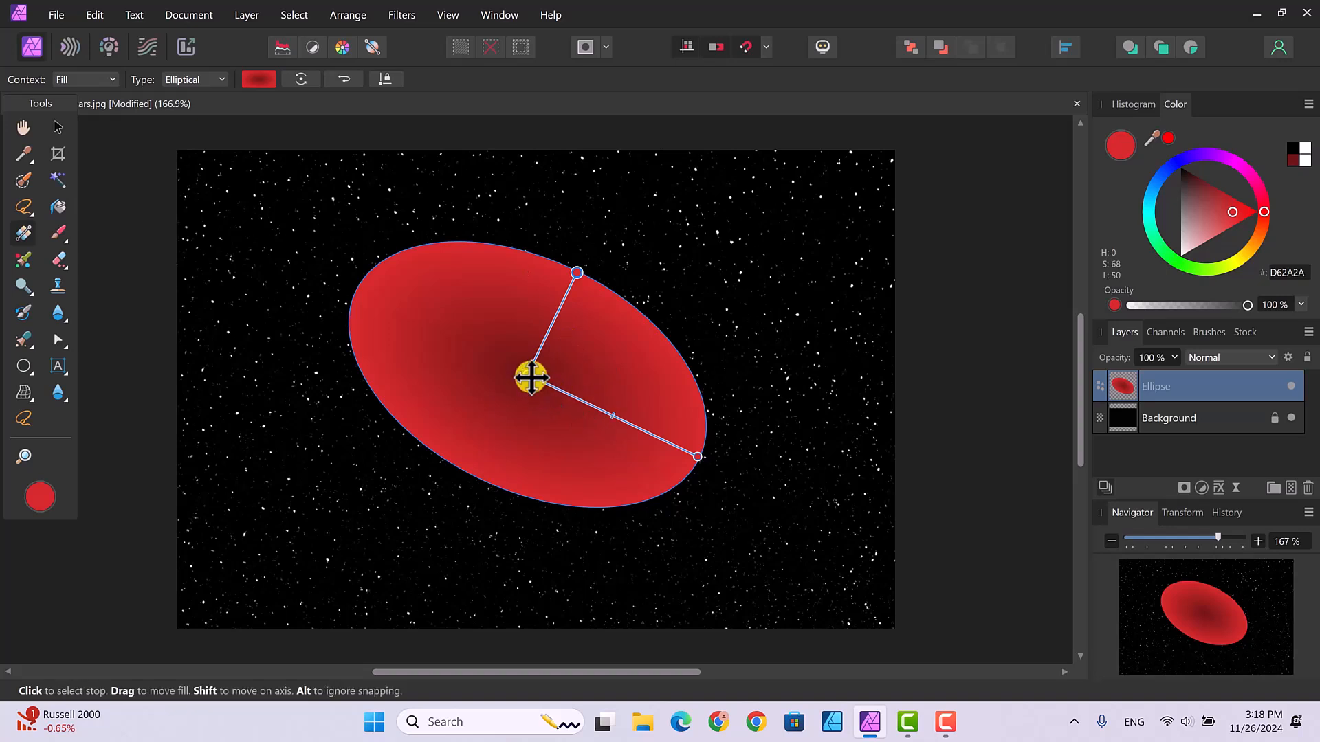
click(643, 430)
key(Delete)
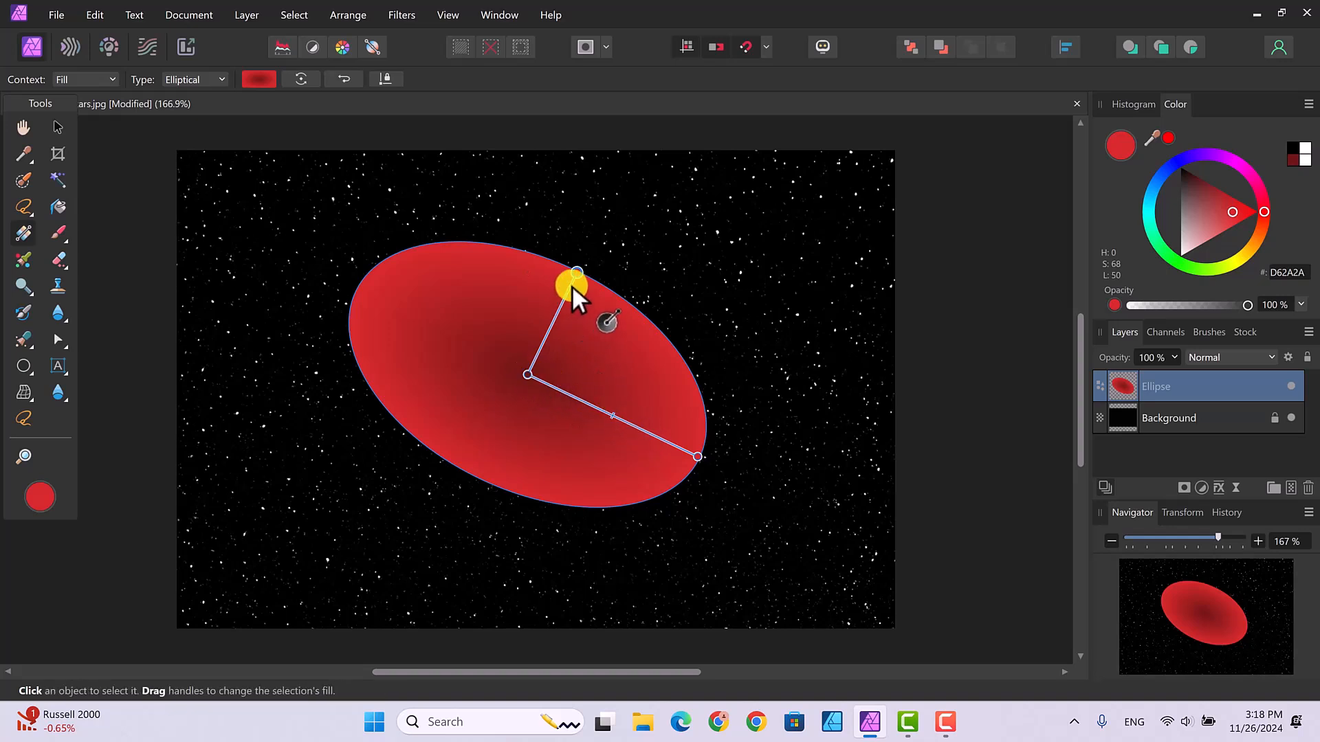
drag(577, 275, 560, 315)
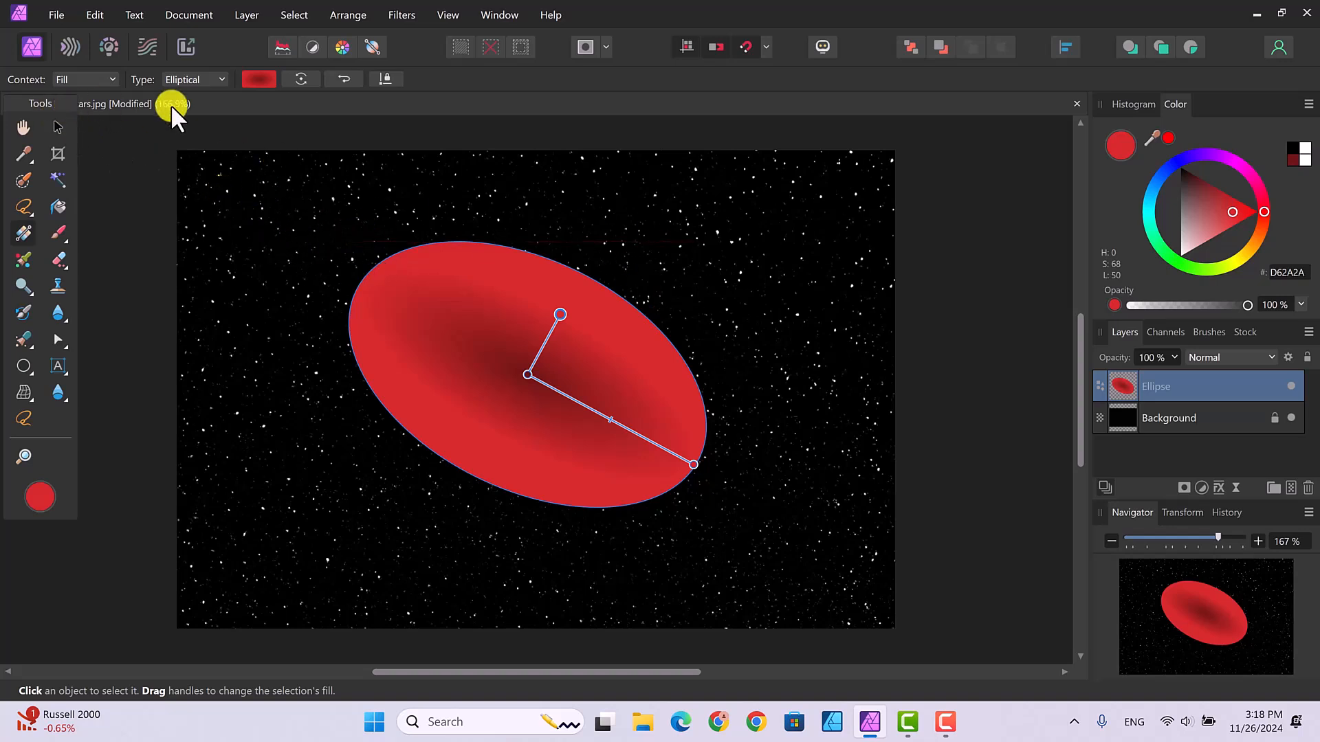
- Add a gradient stop at 20%, color it light blue-violet 807BFF, and move it outward to 34%
click(259, 78)
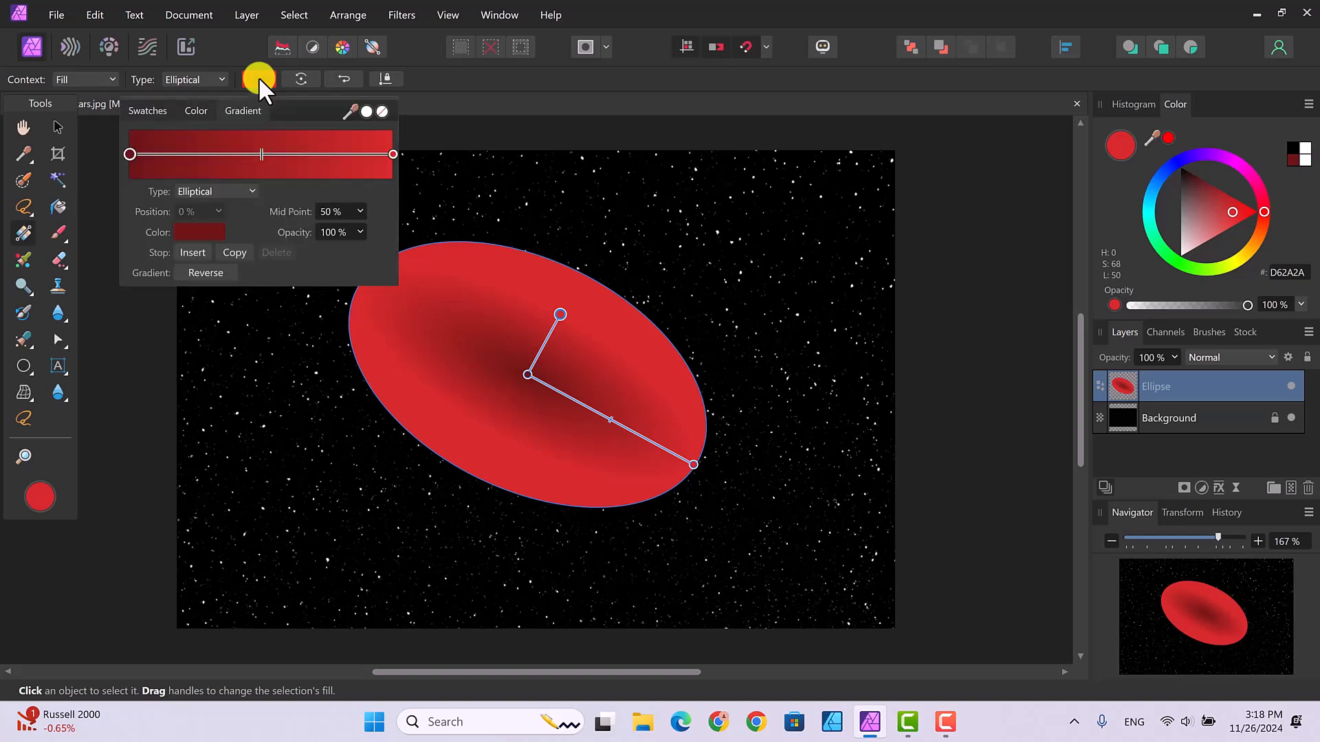
click(183, 153)
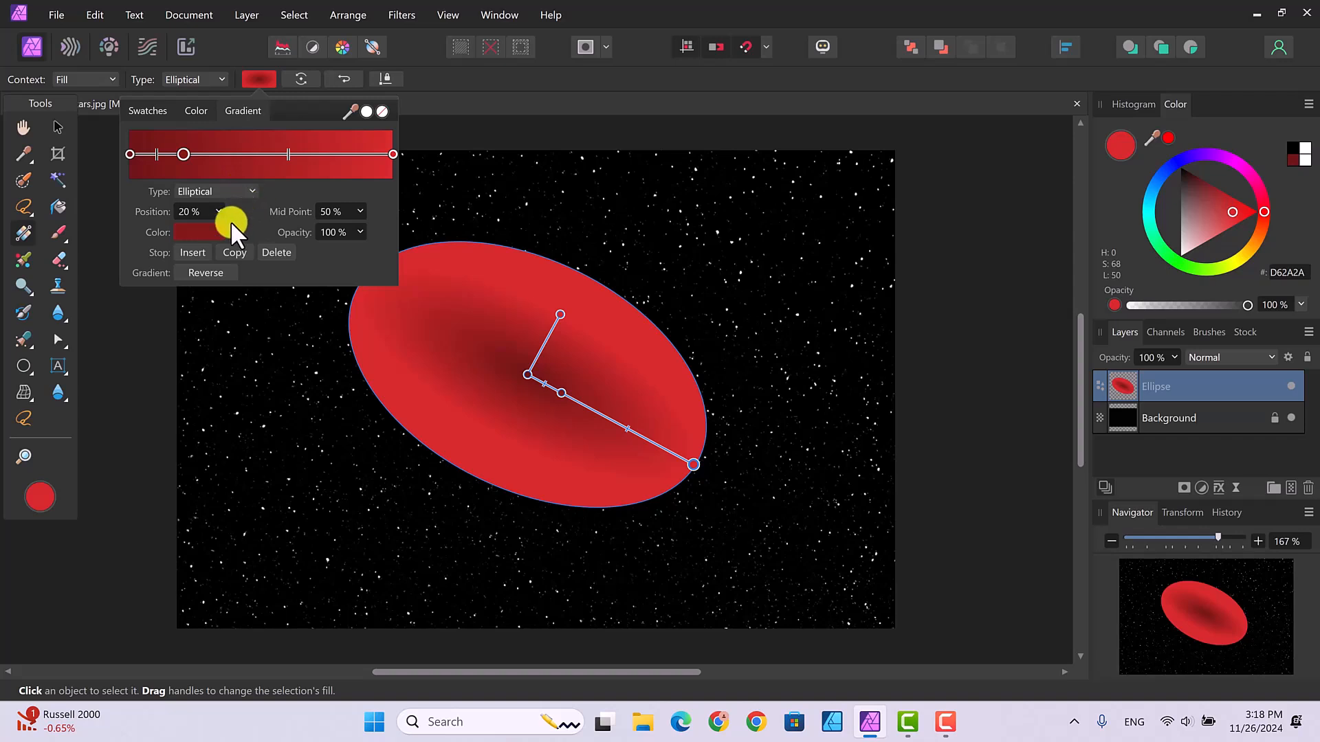
click(196, 232)
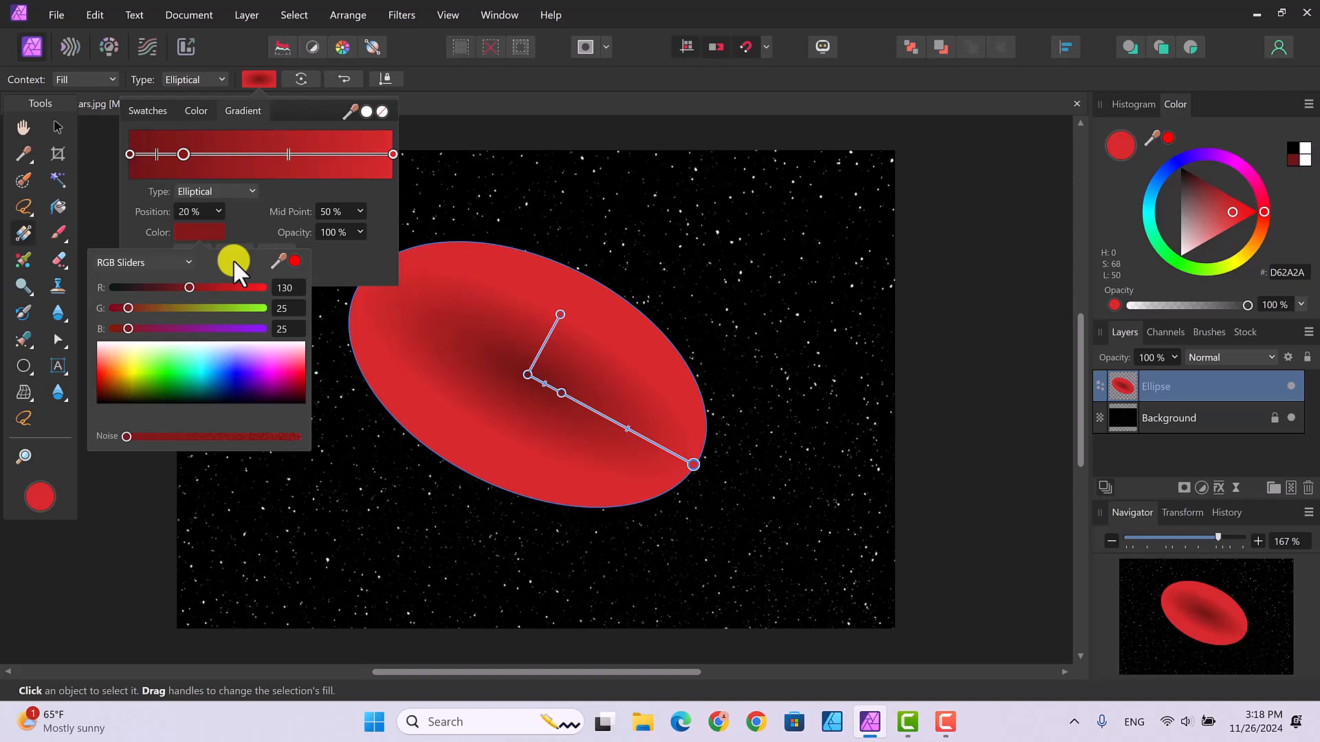
click(237, 356)
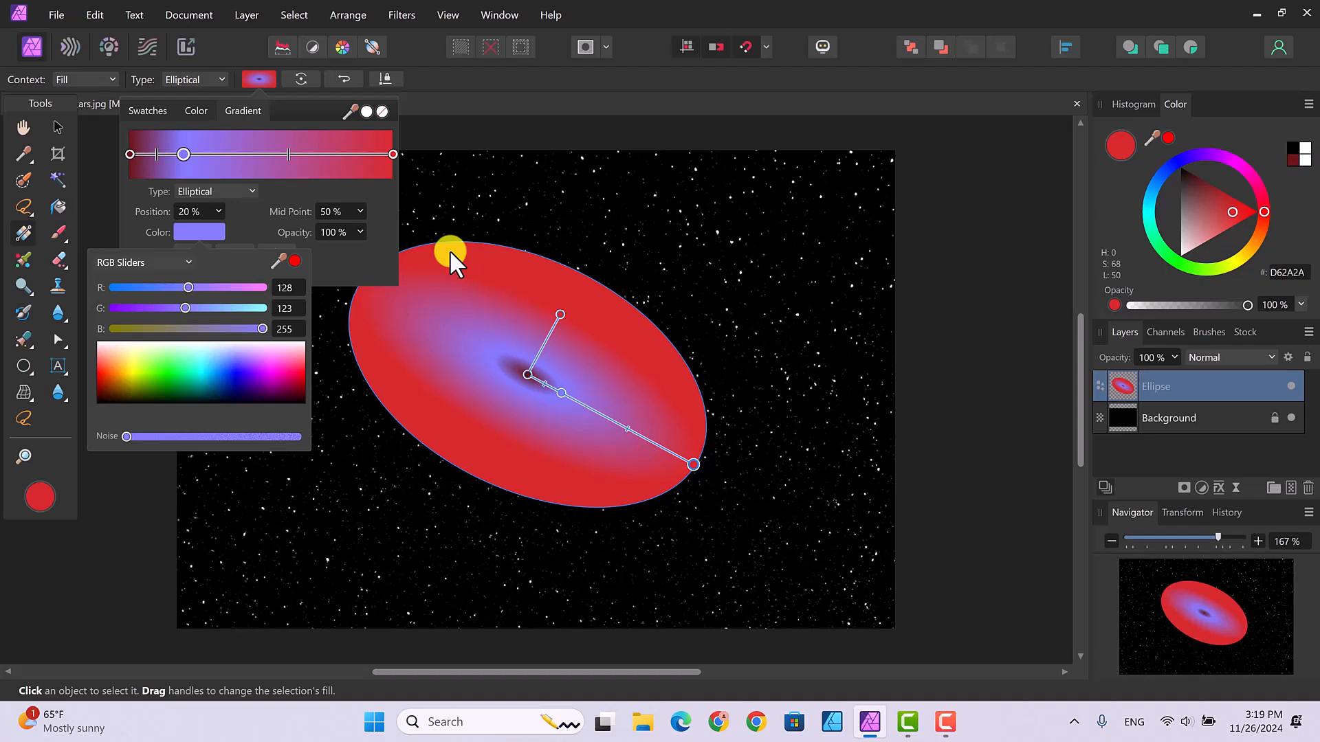
click(561, 389)
drag(561, 390, 584, 405)
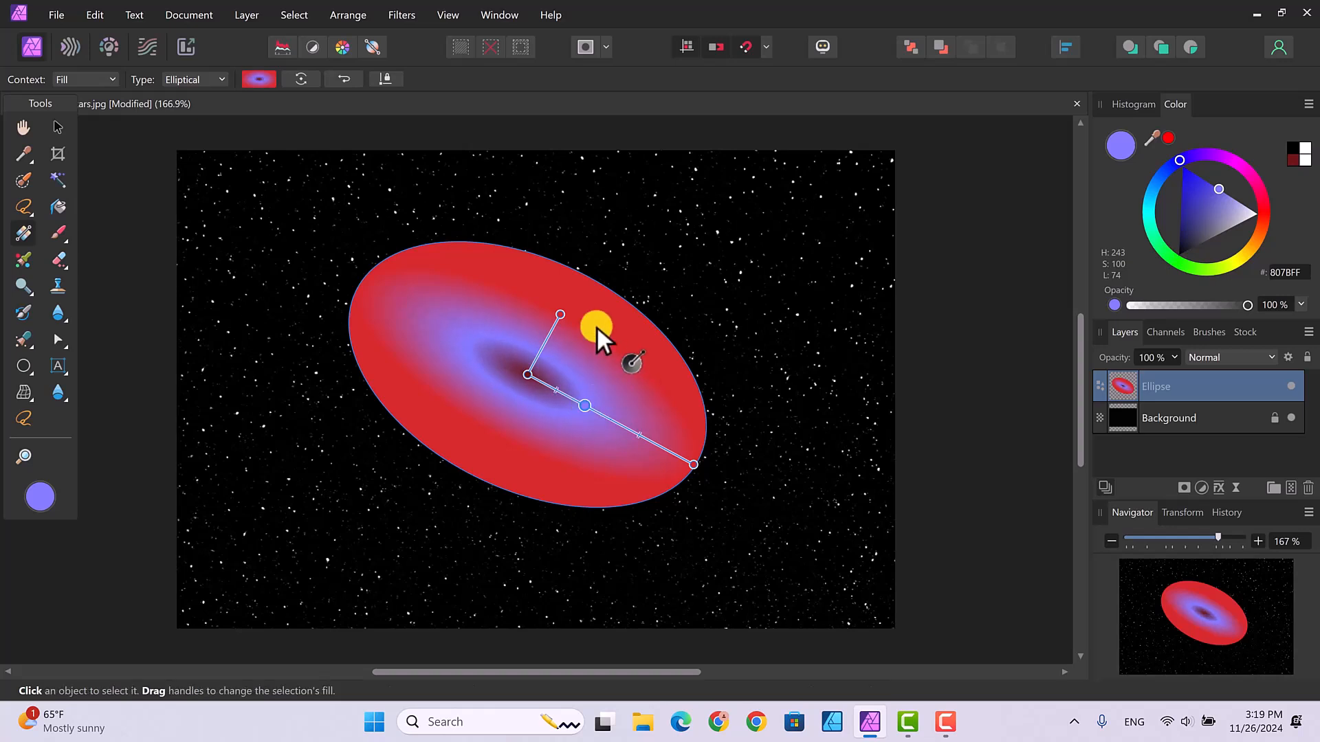
- Reverse the gradient and move the blue-violet stop to the 50% position
click(260, 79)
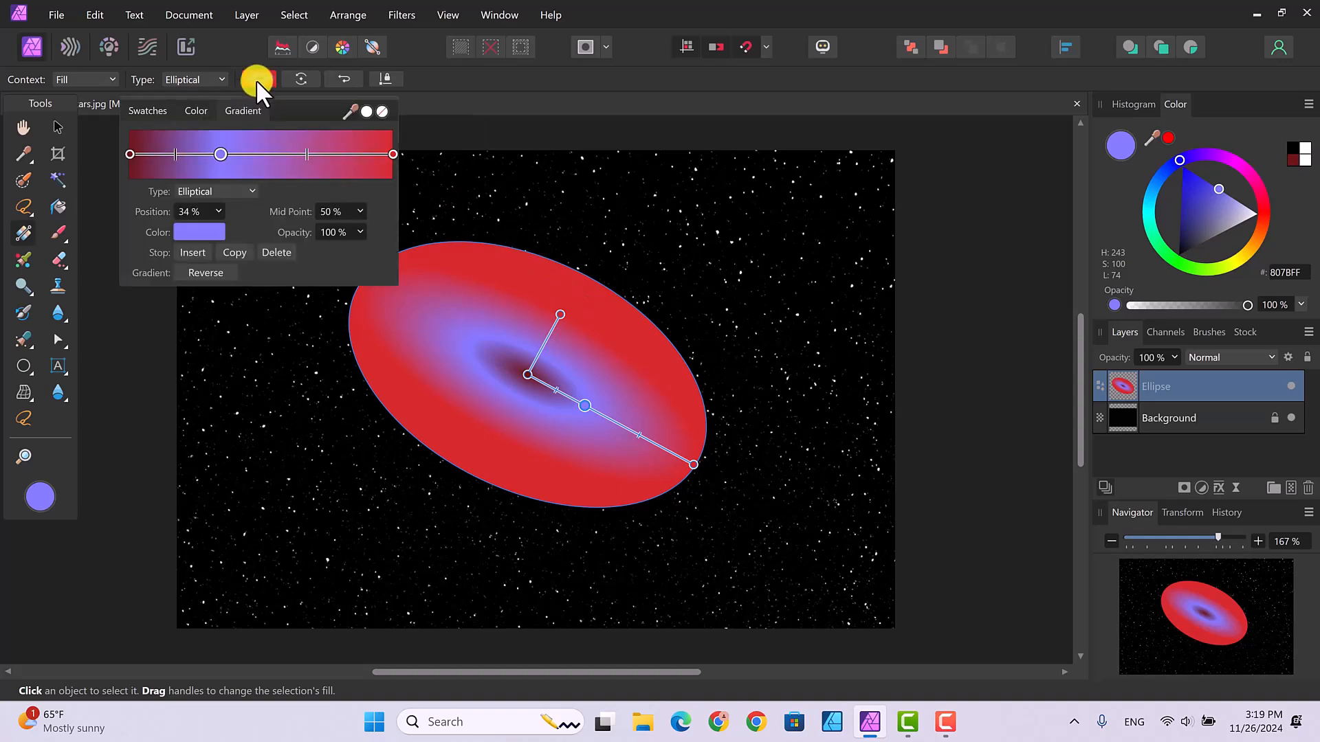
click(203, 272)
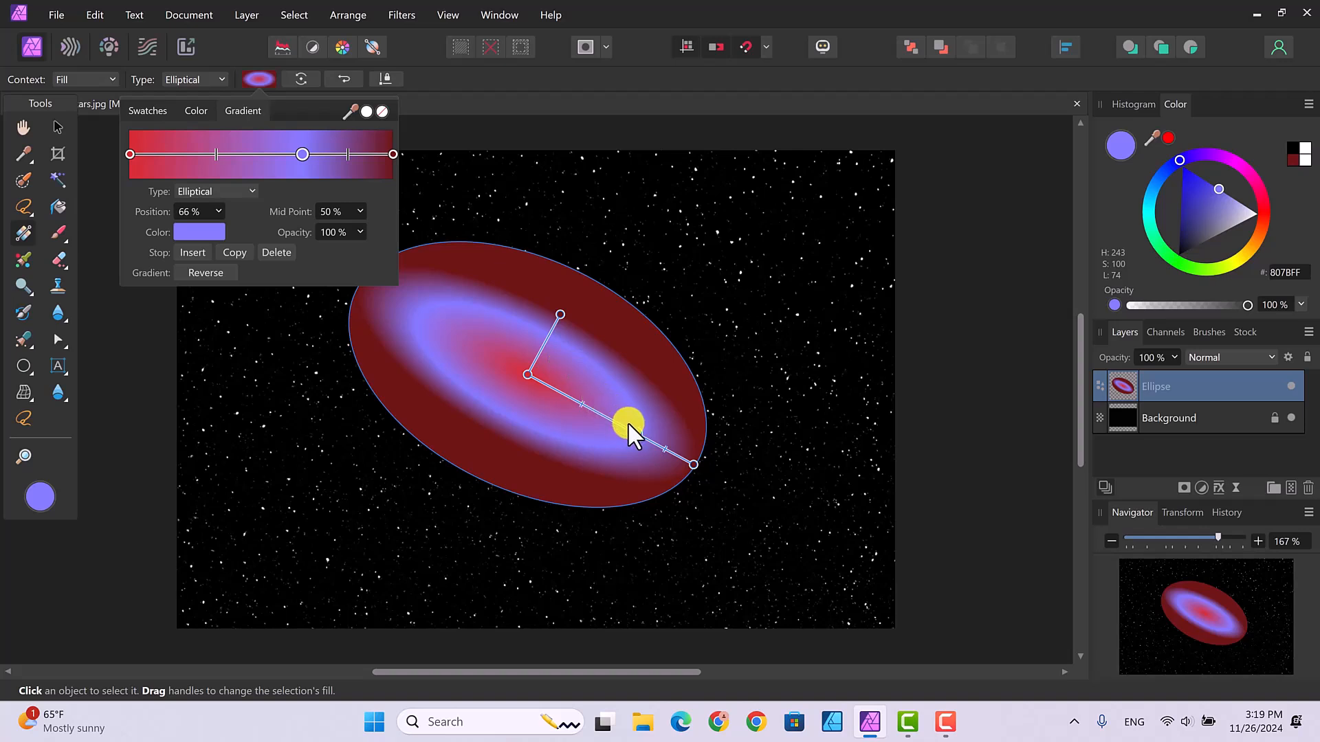
mouse_move(633, 430)
mouse_down()
mouse_move(593, 415)
mouse_move(611, 419)
mouse_up()
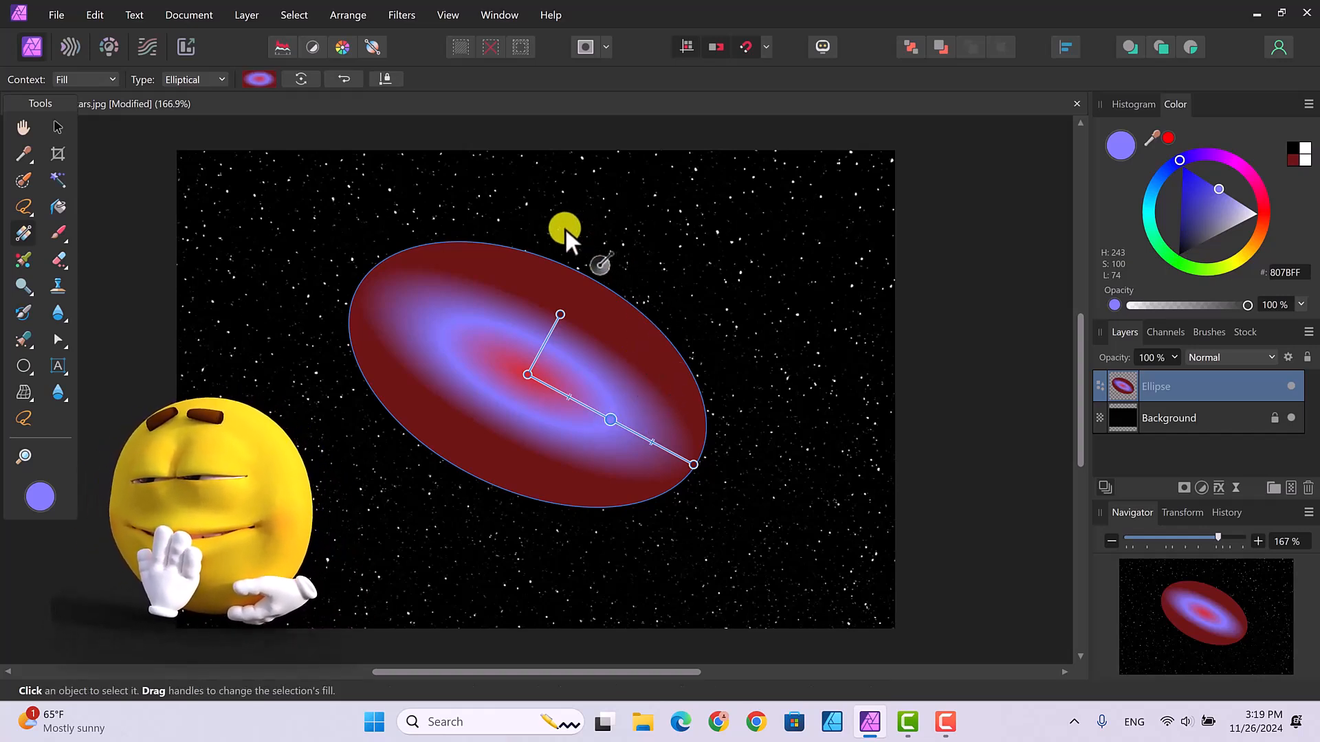
- Add a gradient stop at 82% and color it pale yellow with RGB 245, 255, 131
click(264, 80)
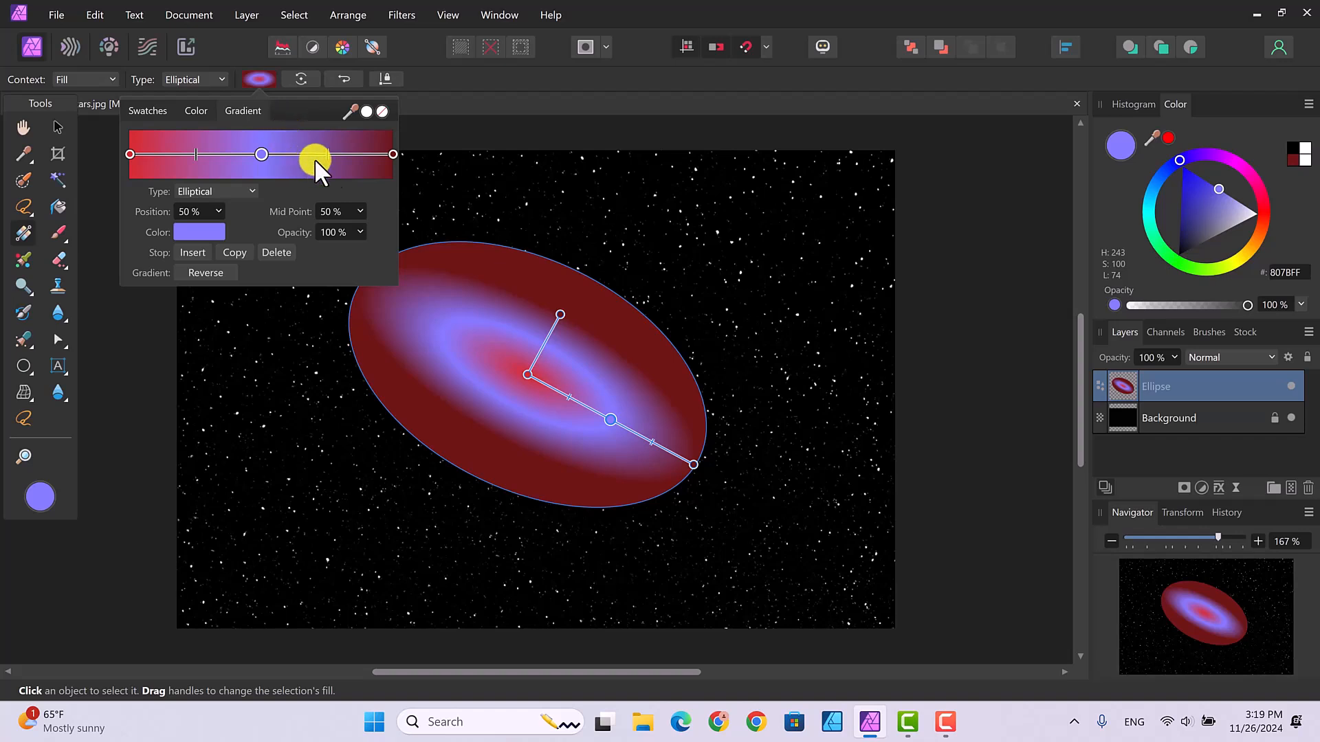
click(344, 151)
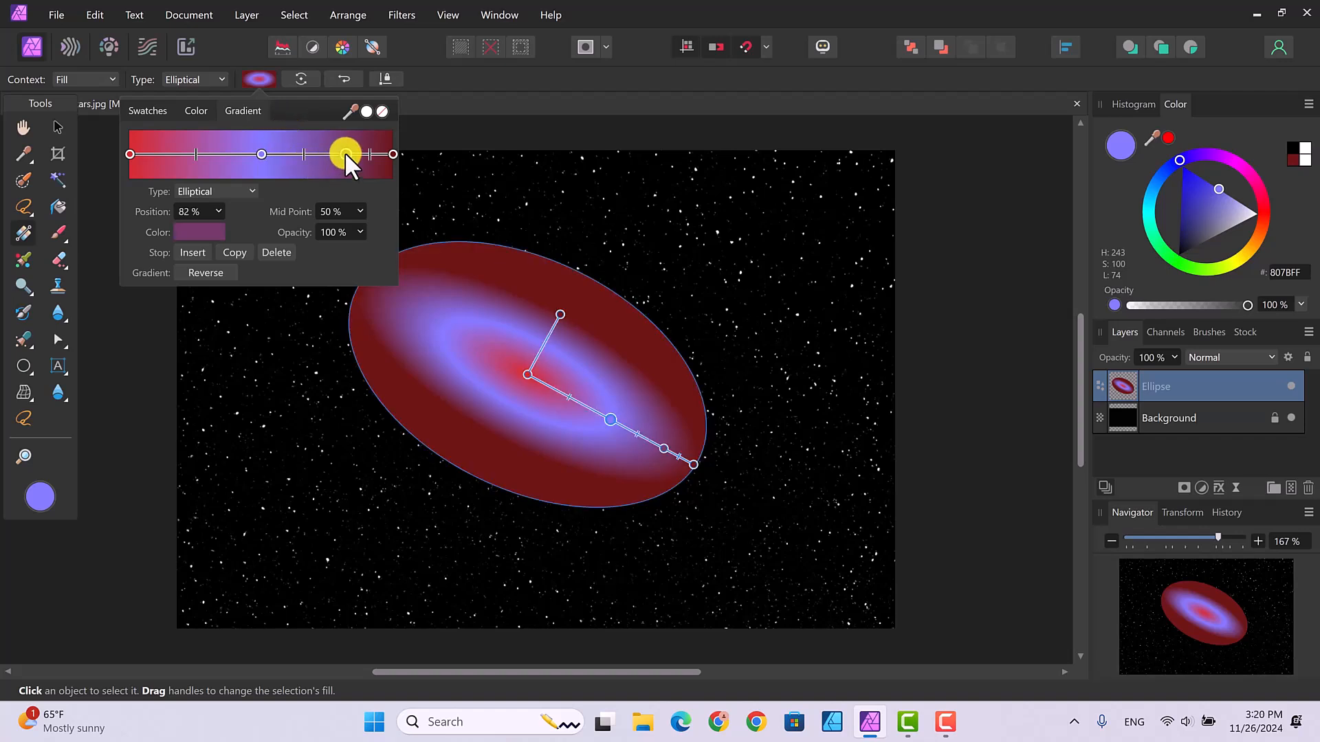
click(186, 231)
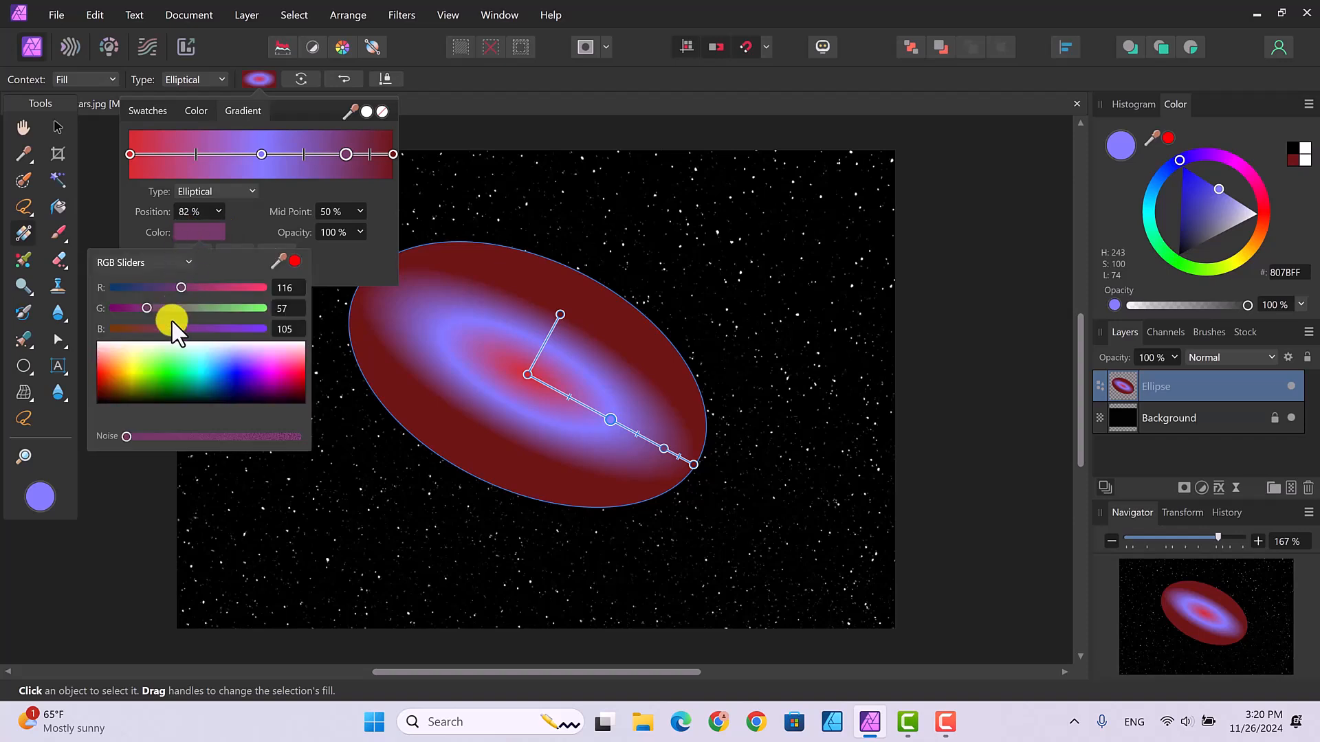
click(134, 356)
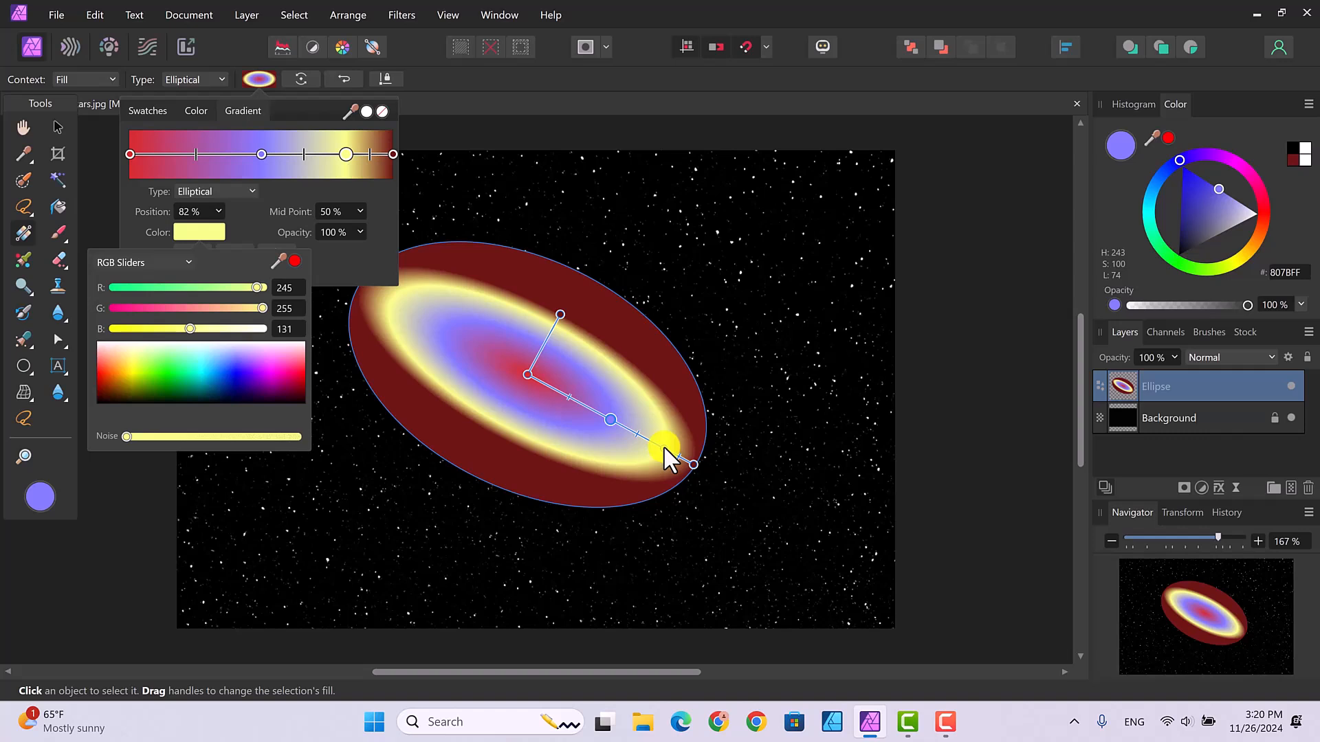
click(338, 151)
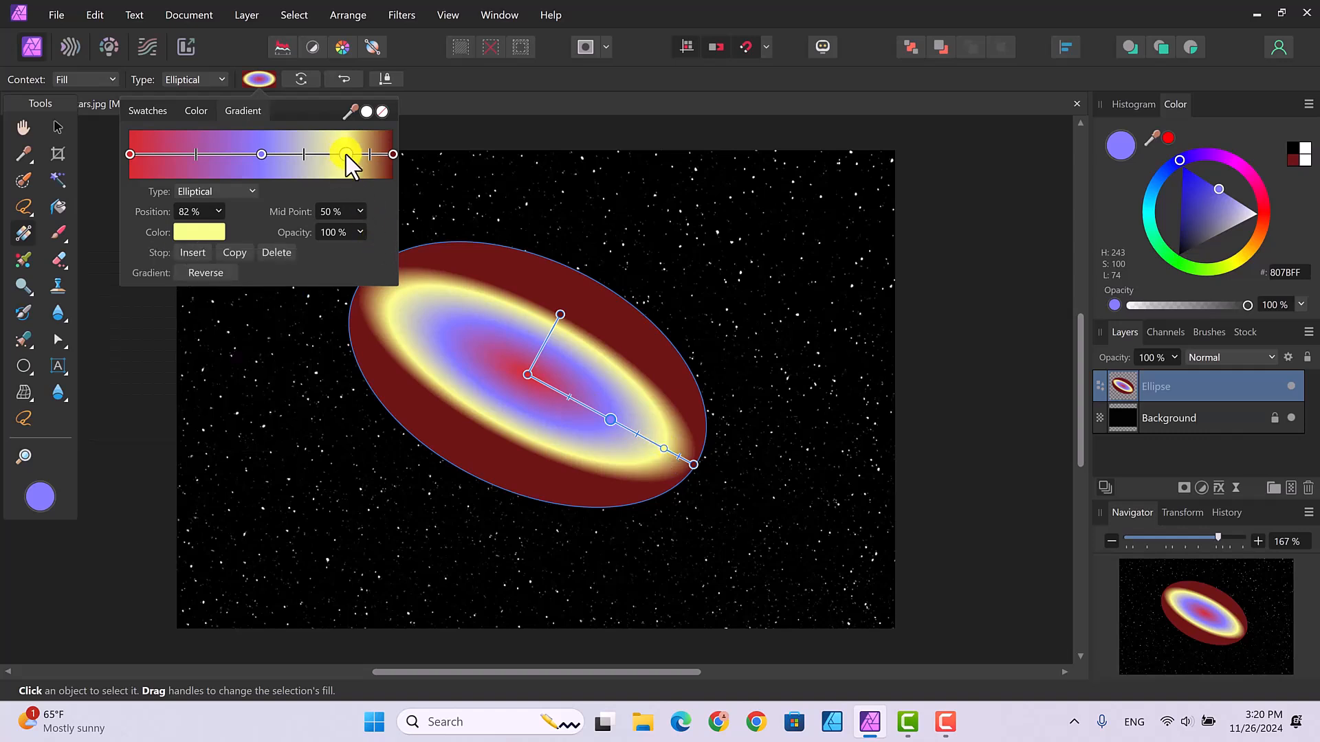
- Move the pale yellow stop to 65% with a 33% midpoint toward the dark red end, and slightly lengthen the gradient's minor axis
drag(344, 154, 300, 160)
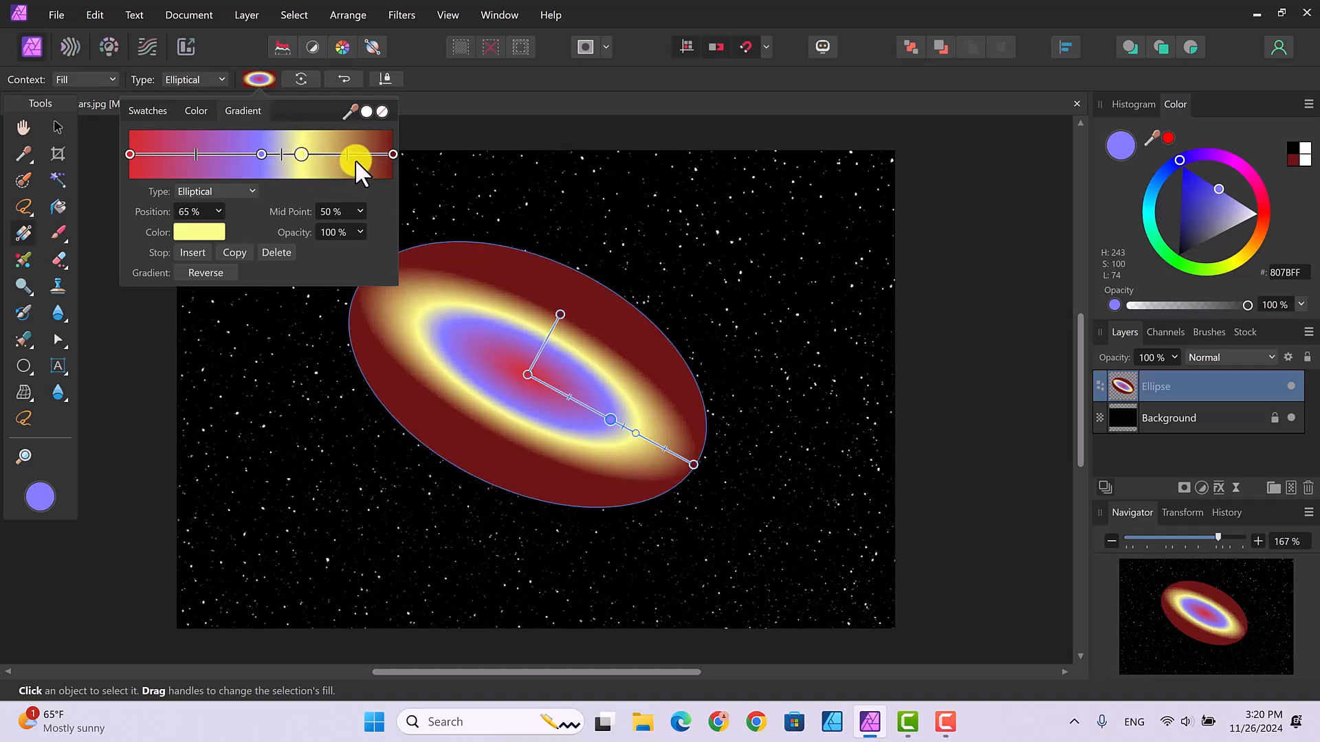
drag(345, 151, 331, 158)
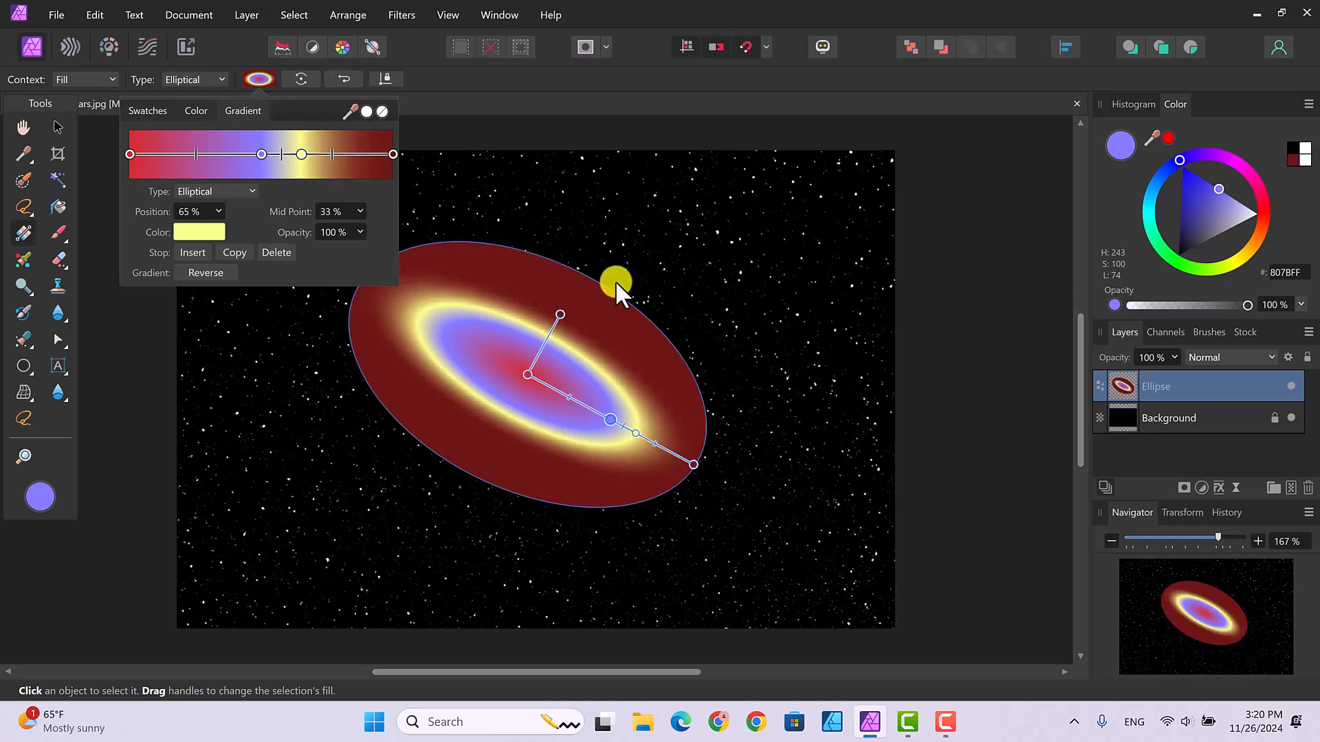
drag(558, 310, 568, 298)
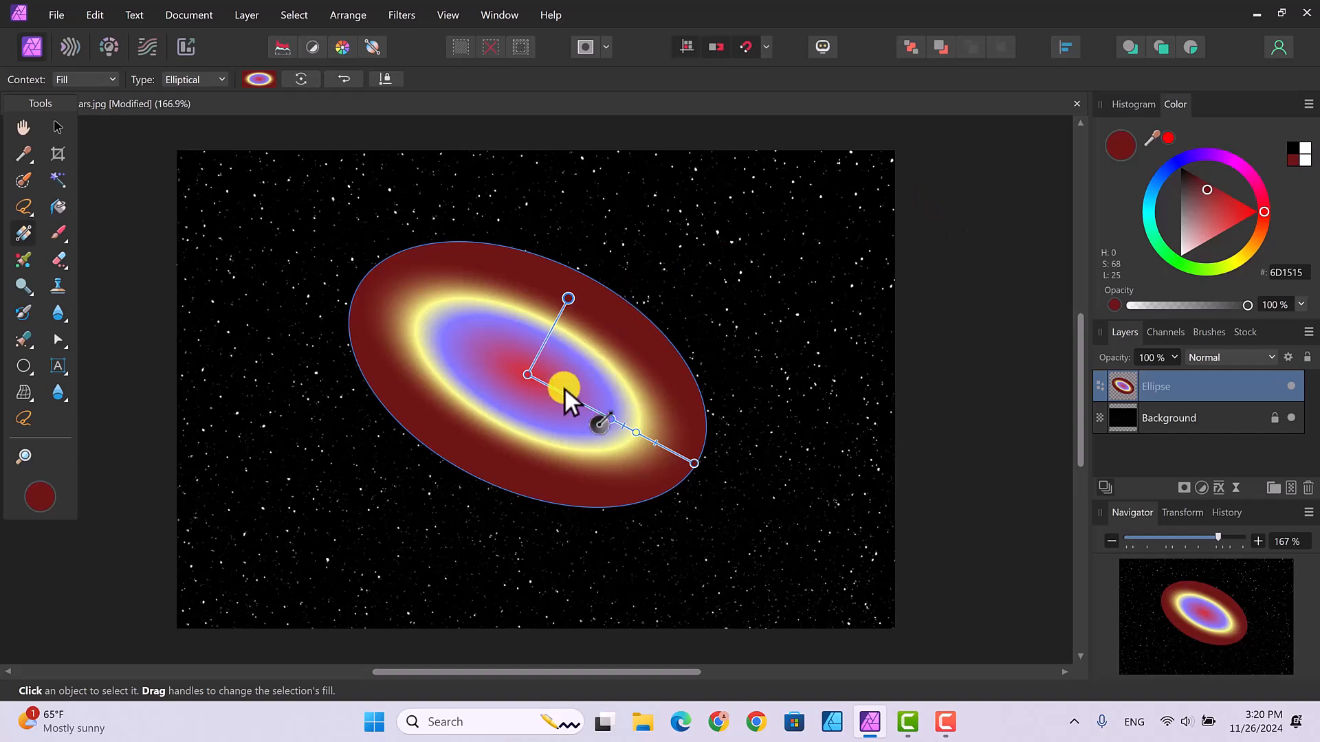
- Pull the red-to-violet midpoint close to the gradient's center and move the blue-violet stop inward to about a quarter of the major axis
drag(565, 397, 538, 387)
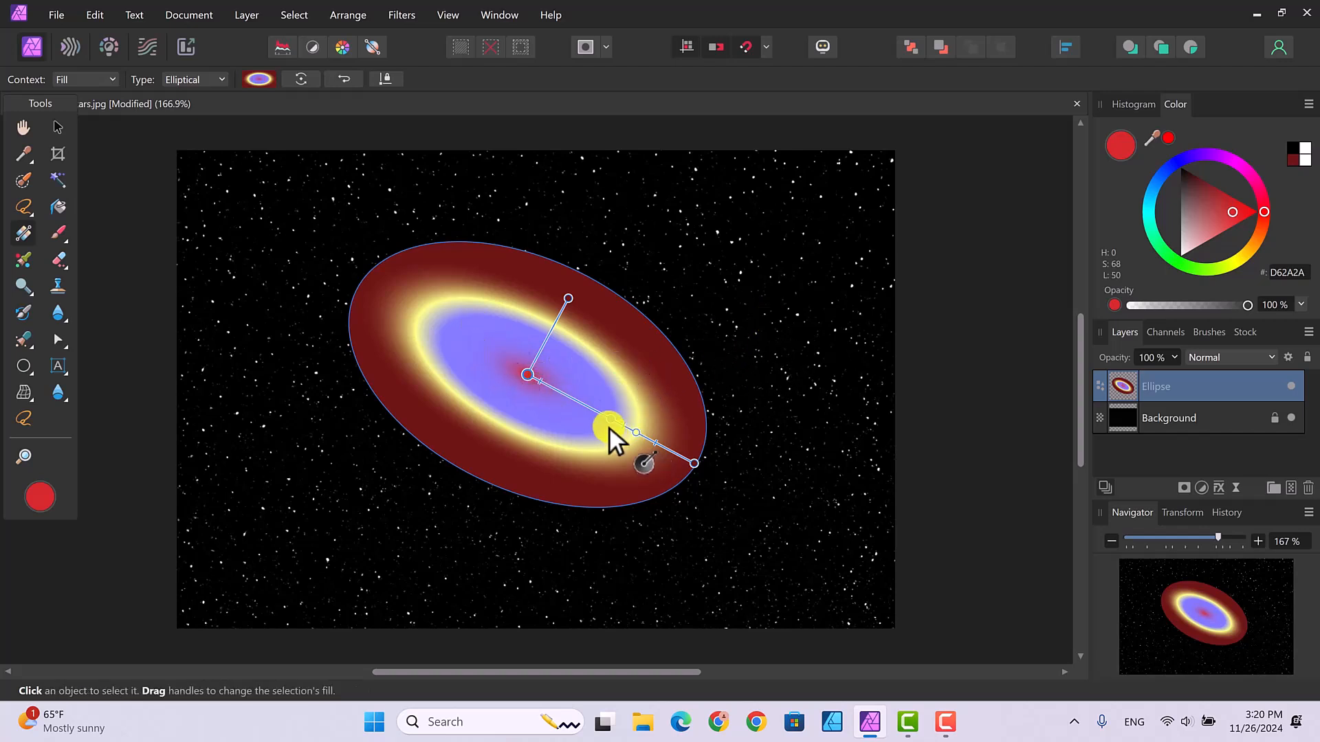
drag(606, 416, 567, 399)
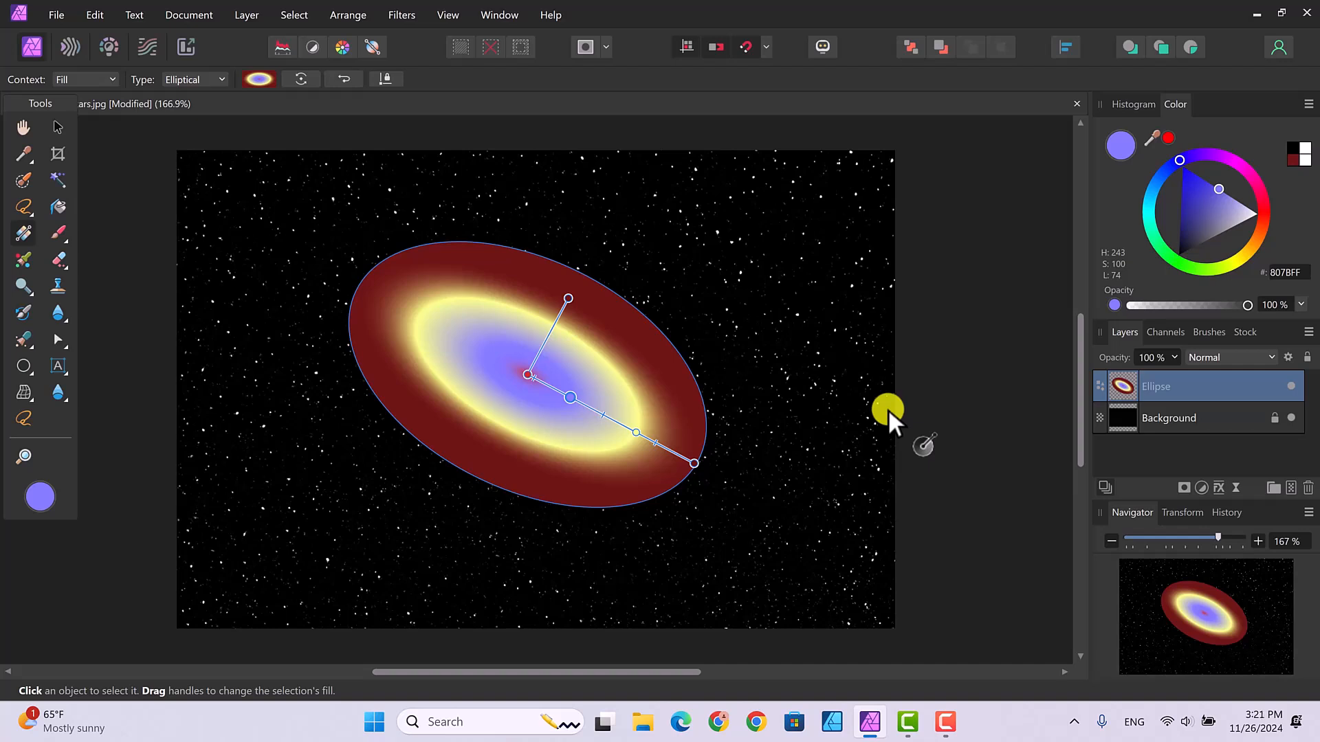
click(955, 341)
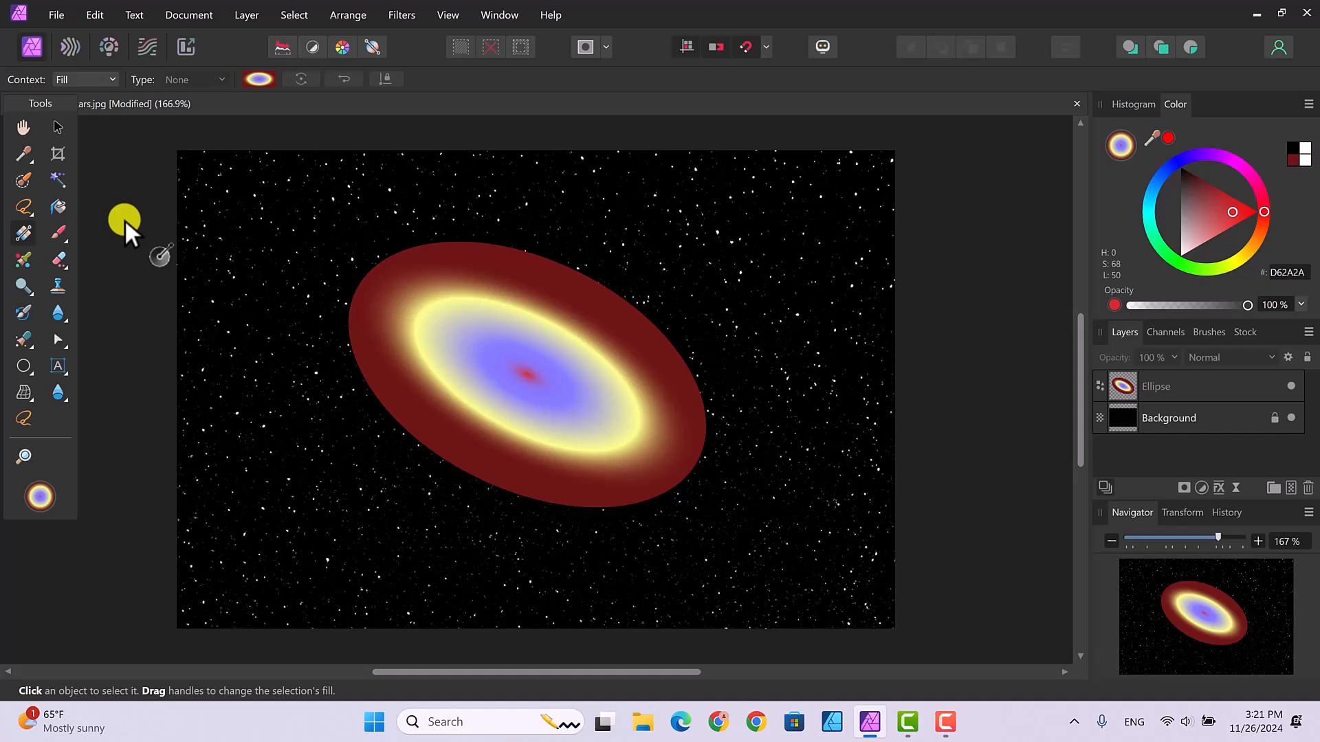
- Select the ellipse's right and lower edges with the Selection Brush at 49 px width, working on the Ellipse layer
click(22, 179)
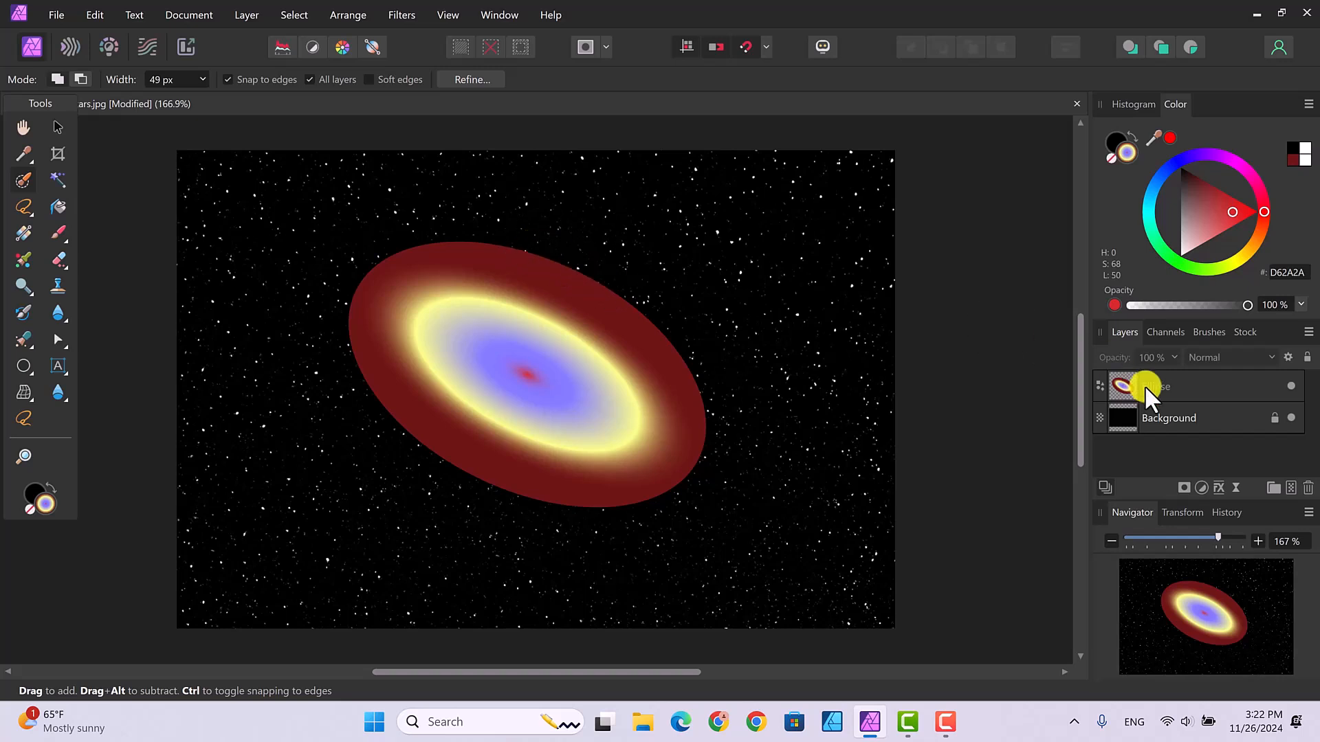
click(1195, 387)
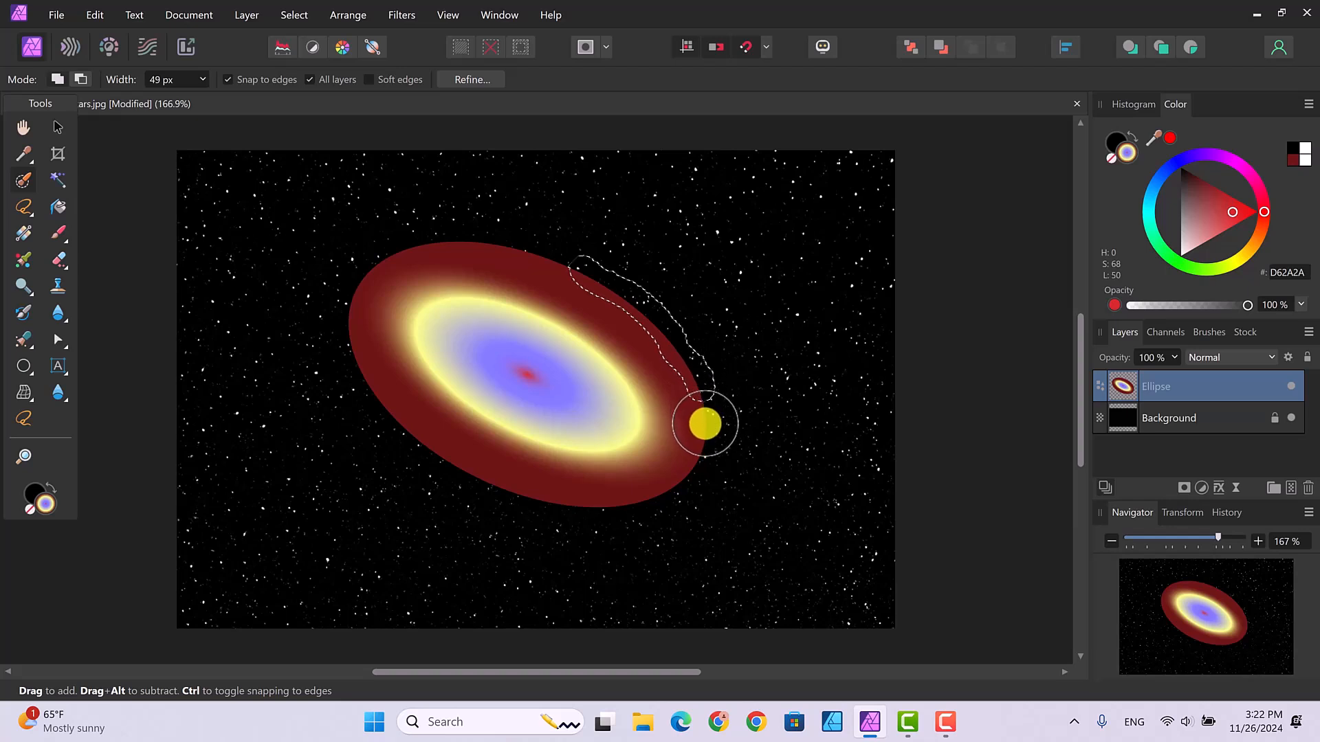
mouse_move(689, 473)
mouse_down()
mouse_move(651, 502)
mouse_move(584, 512)
mouse_move(507, 498)
mouse_move(409, 433)
mouse_move(344, 330)
mouse_up()
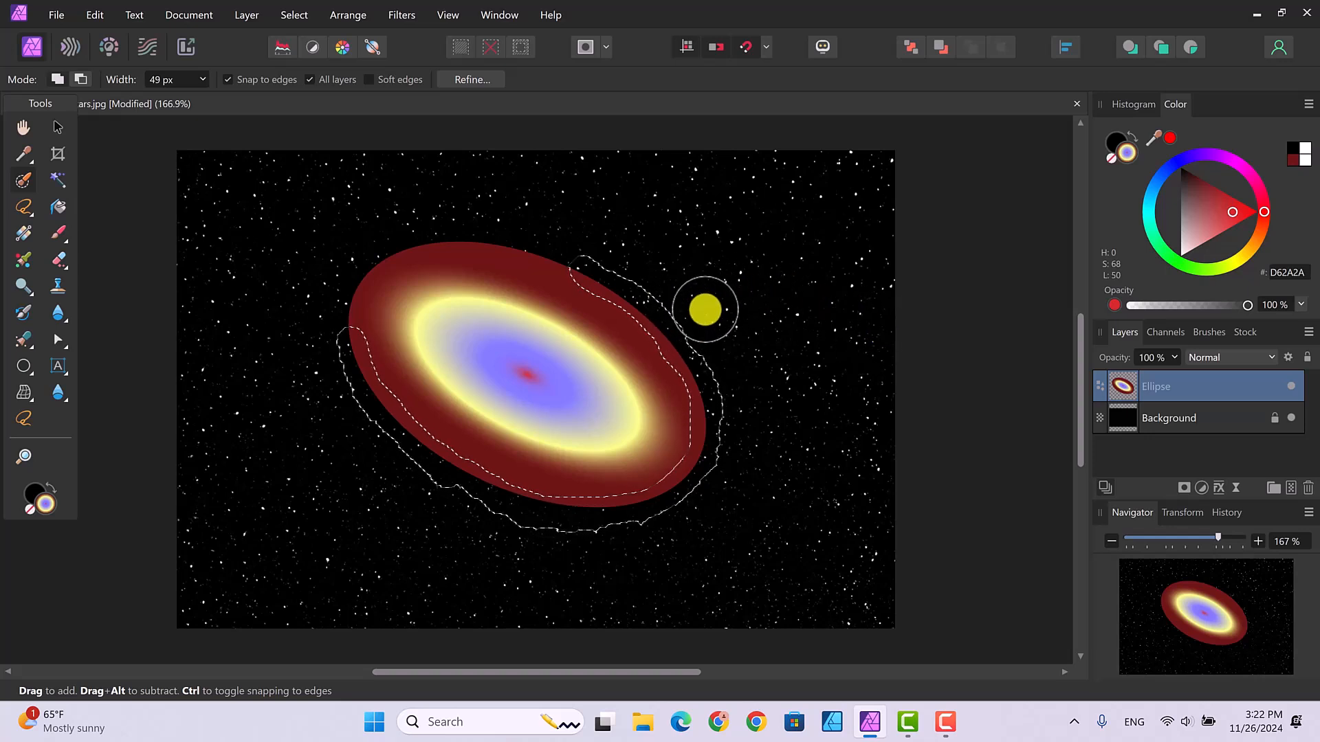
- Apply a live Gaussian Blur filter with a radius of 20.1 px to the selected right and lower edges
click(238, 12)
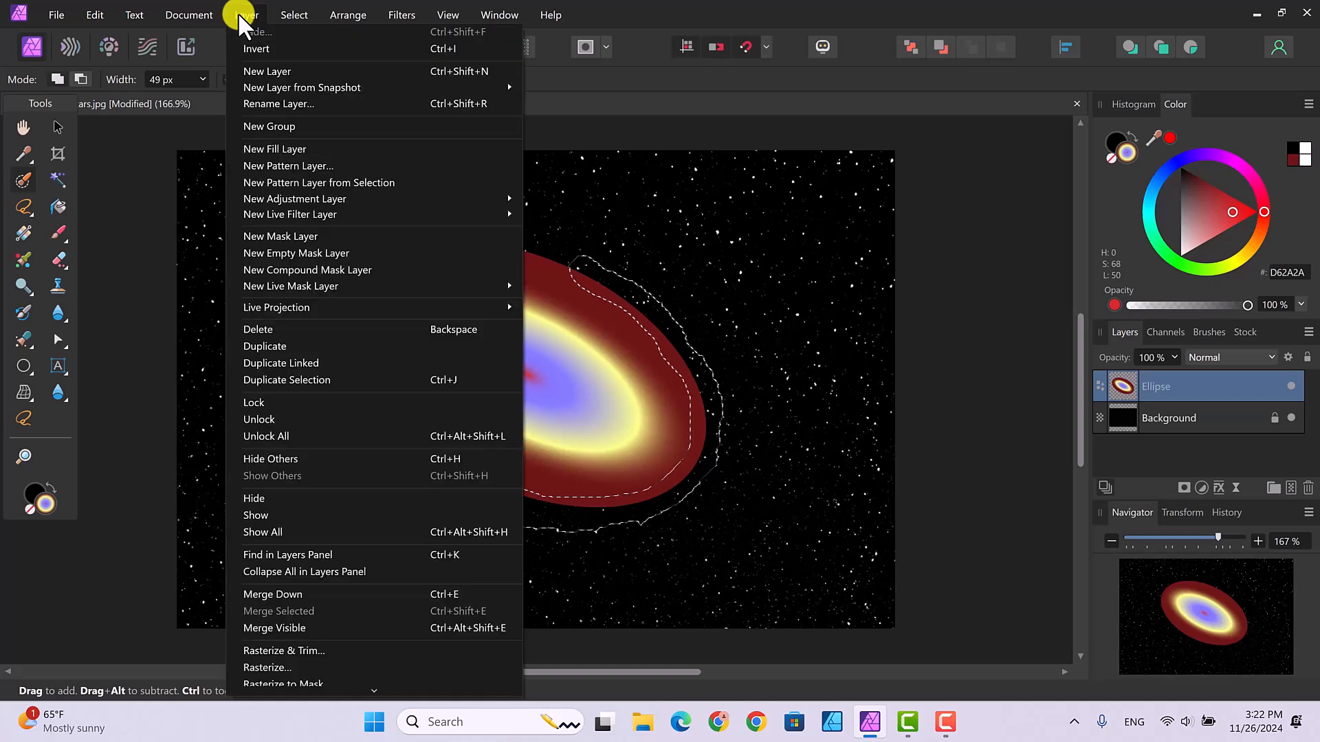
mouse_move(295, 212)
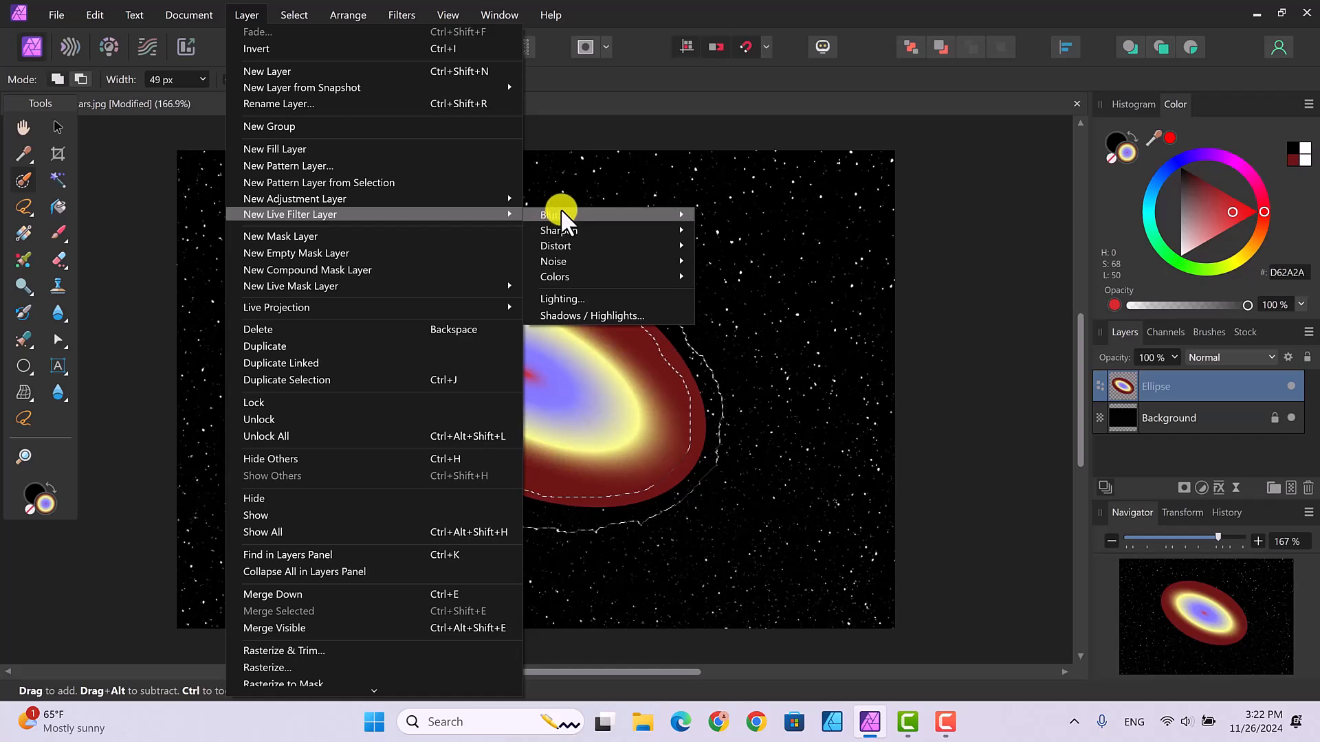
mouse_move(617, 215)
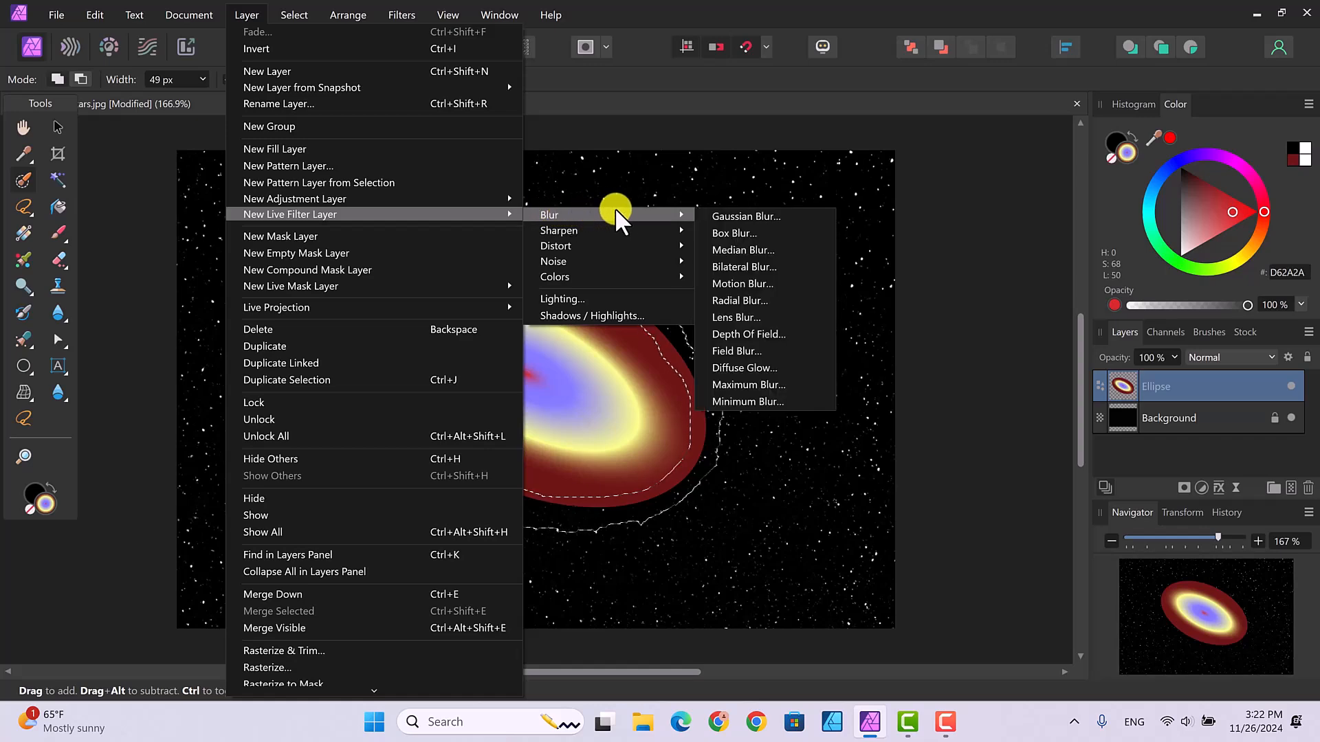
click(716, 213)
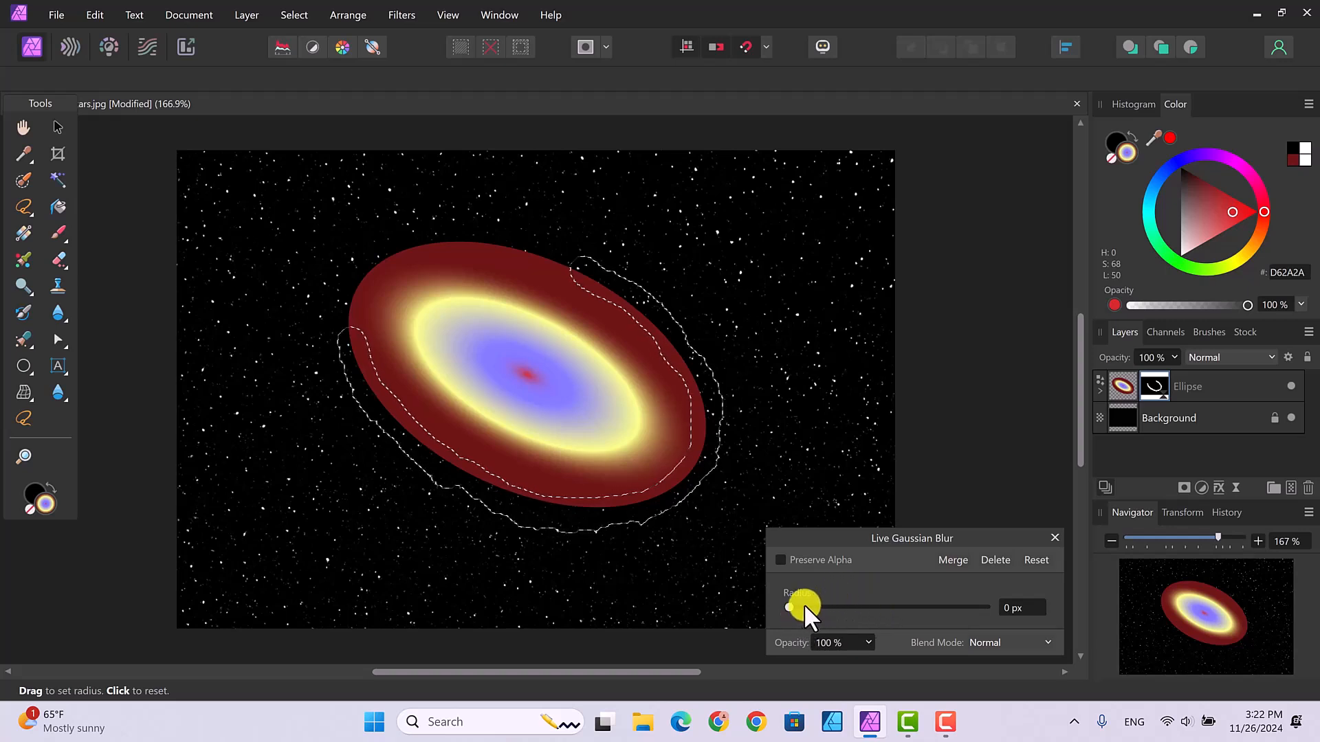
drag(788, 603, 897, 612)
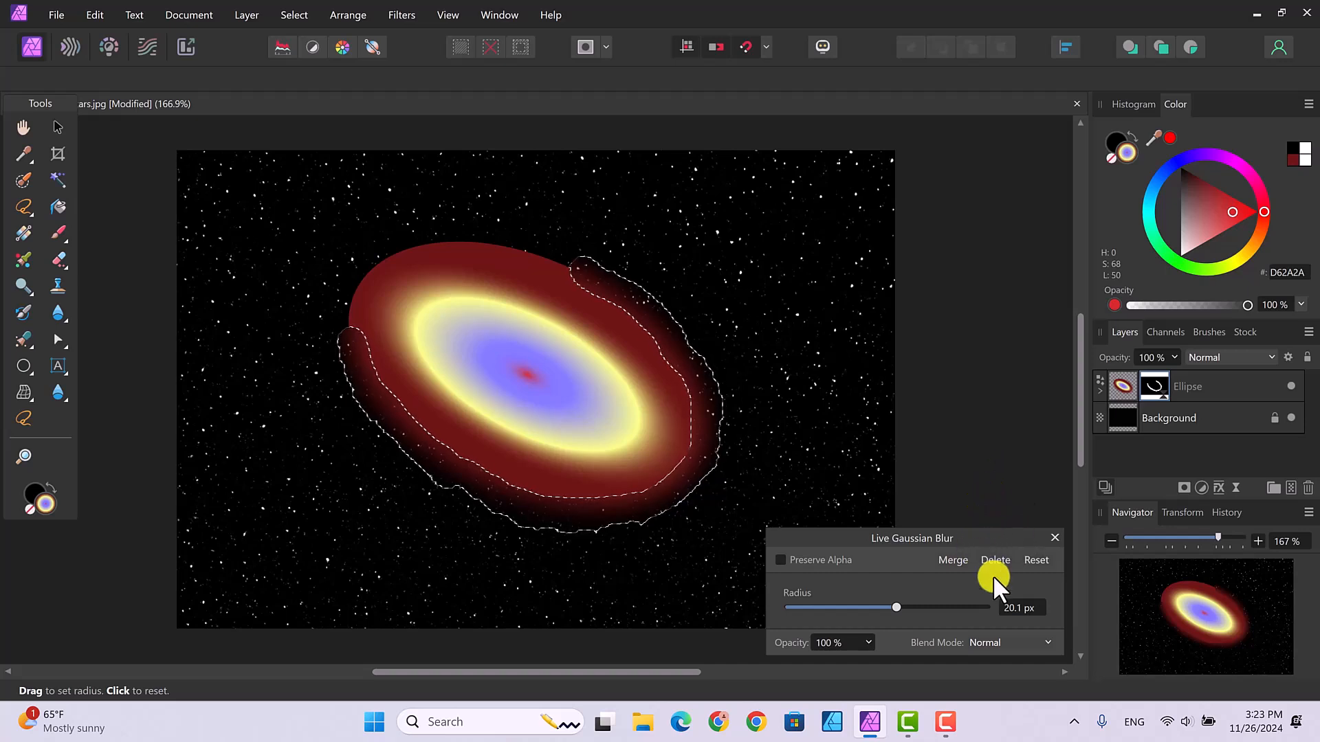
click(1054, 537)
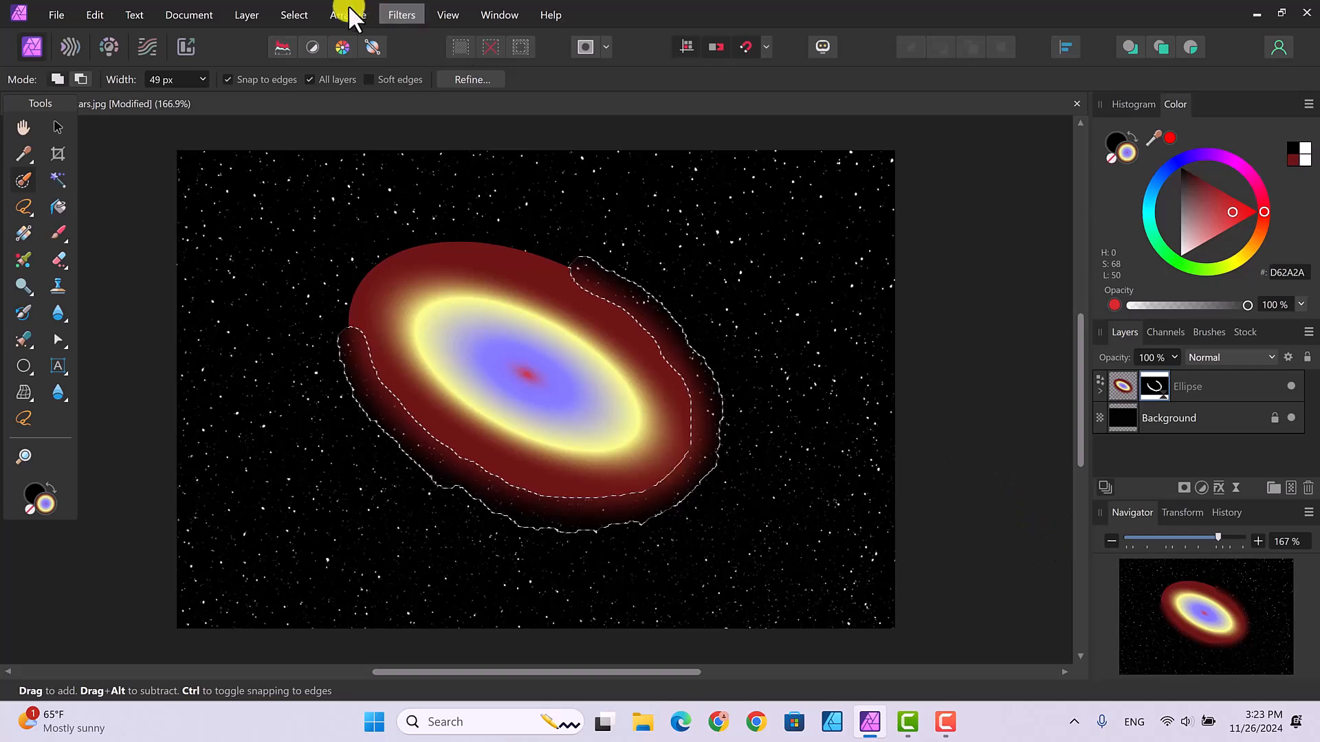
- Clear the selection and brush a new one along the ellipse's remaining sharp upper-left edge
click(292, 15)
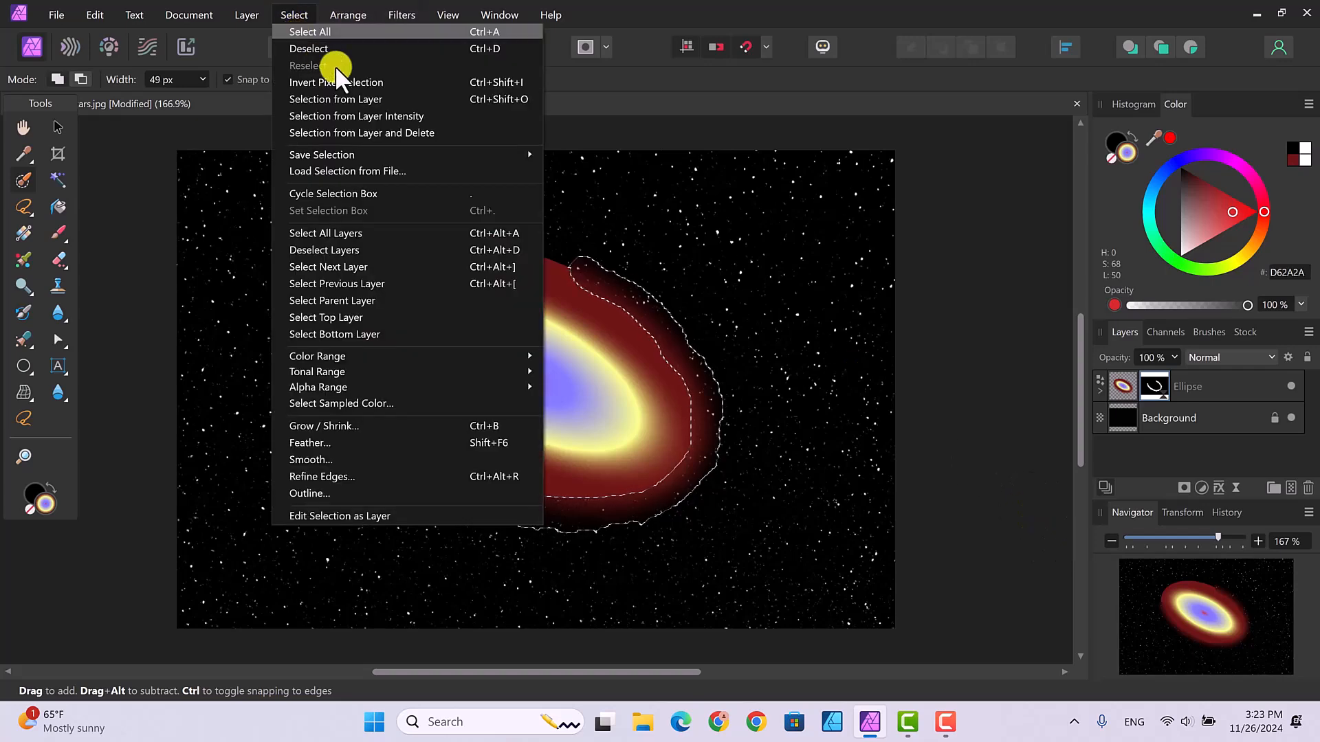
click(310, 49)
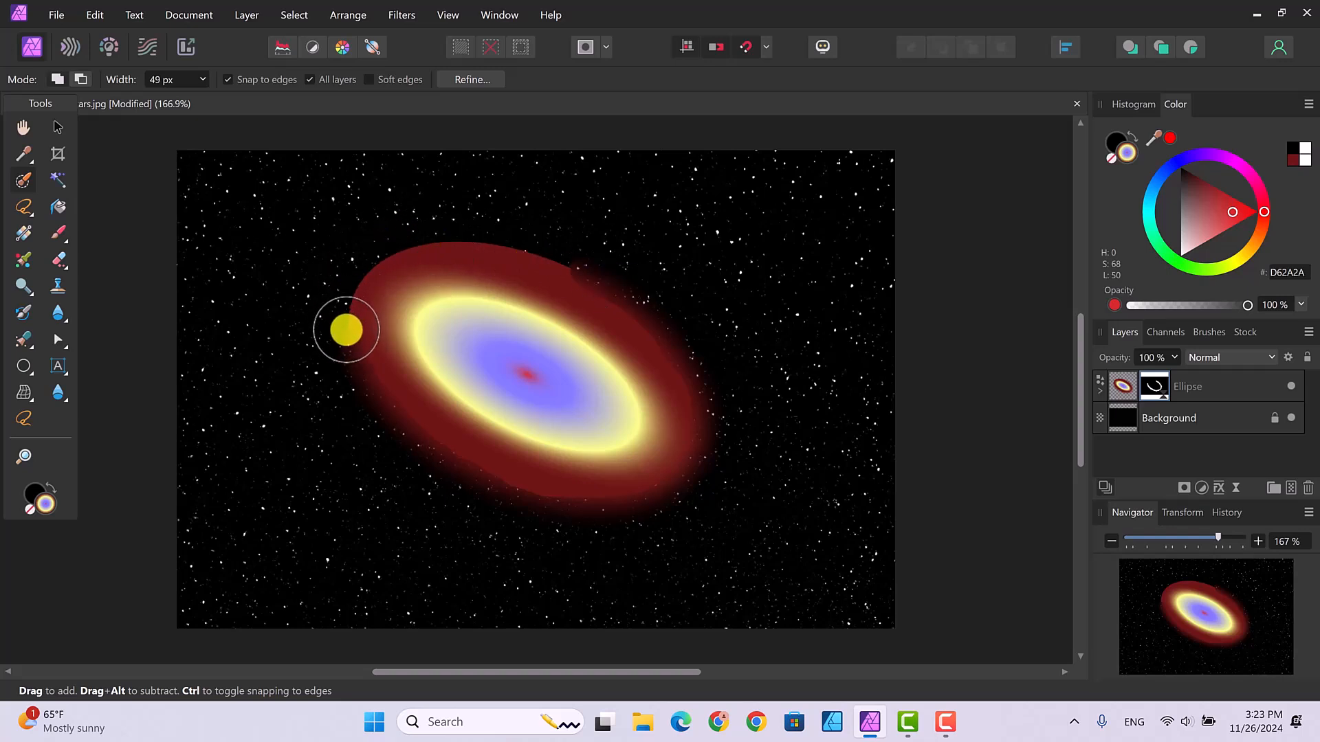
mouse_move(347, 330)
mouse_down()
mouse_move(344, 307)
mouse_move(386, 244)
mouse_move(527, 241)
mouse_move(584, 273)
mouse_up()
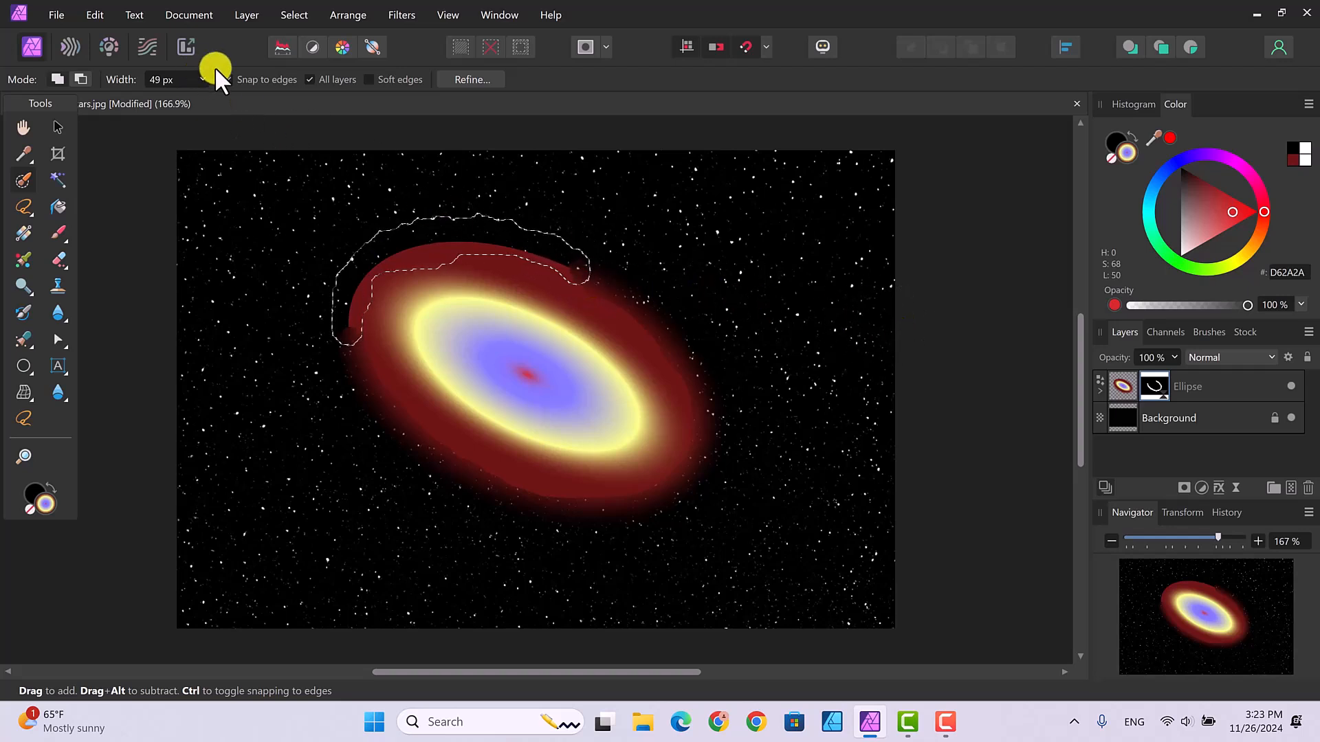
- Apply a live Gaussian Blur filter with a radius of 13.3 px to the selected upper-left edge and clear the selection
click(236, 15)
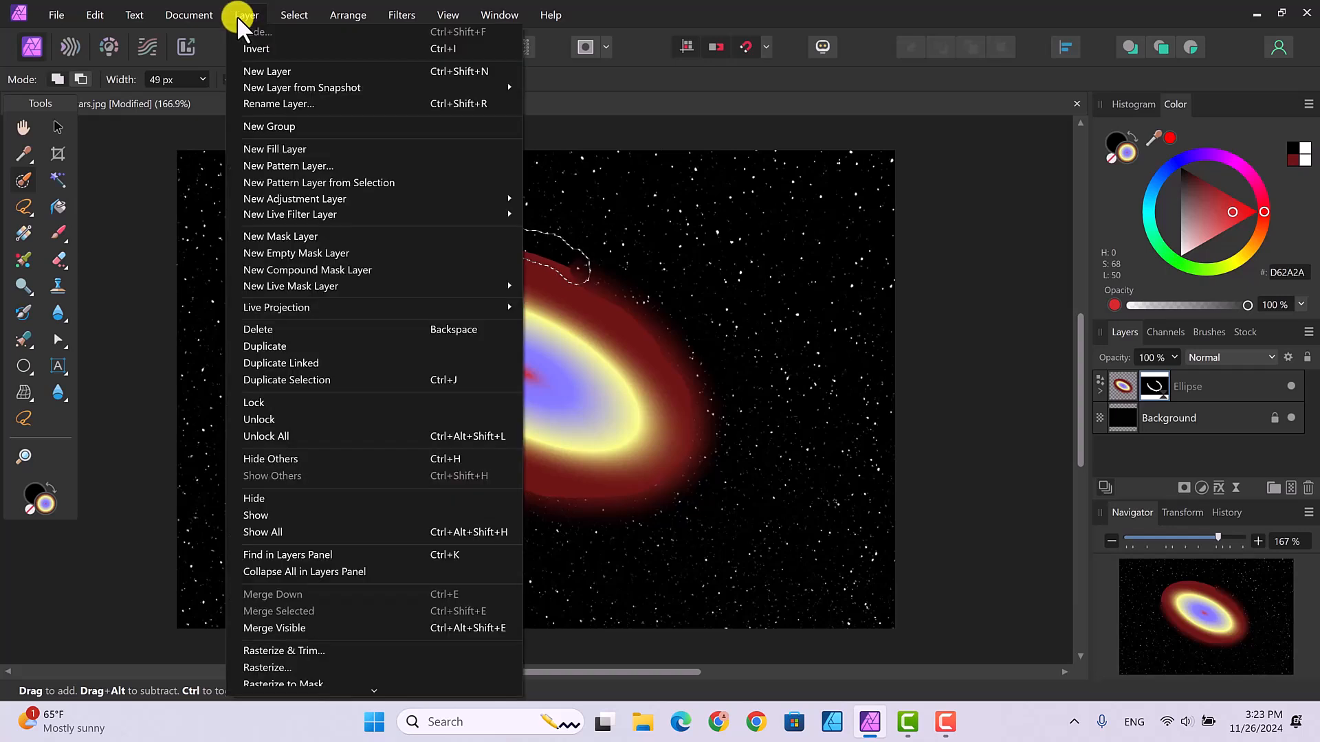
mouse_move(385, 213)
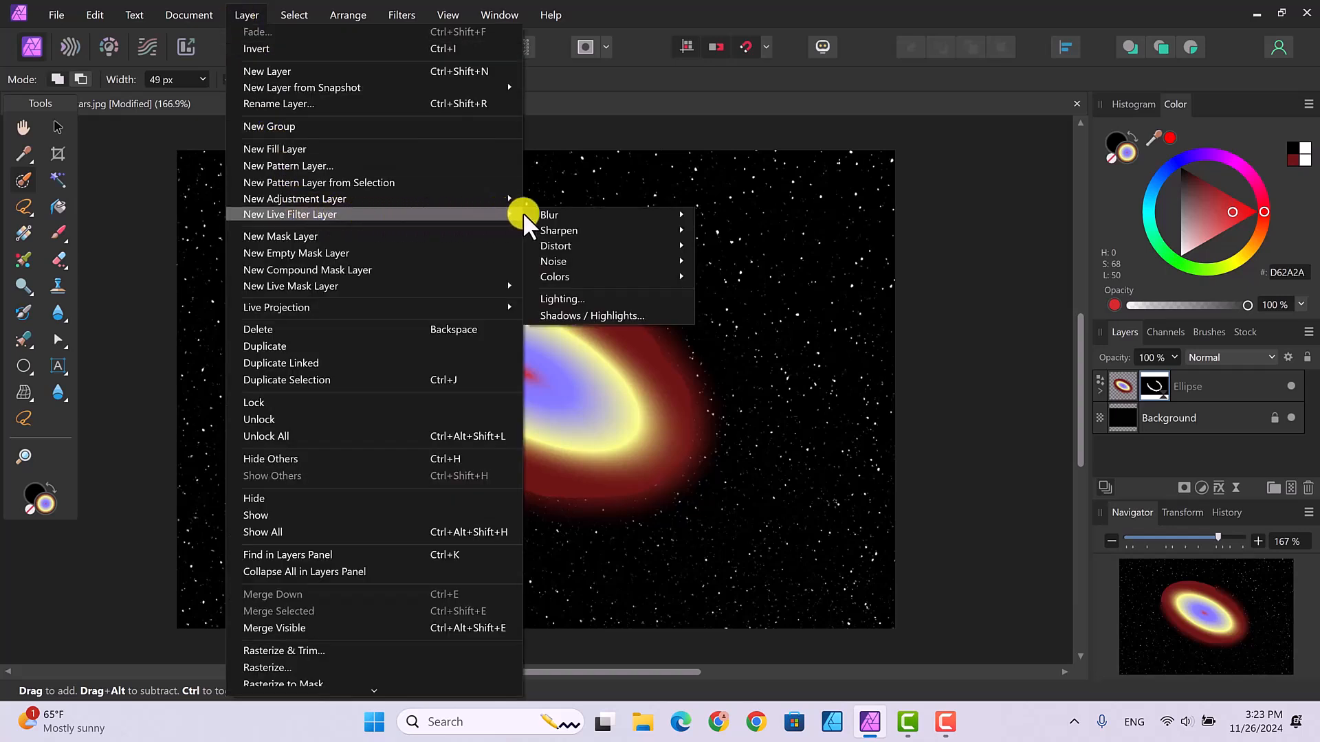
mouse_move(613, 217)
click(715, 216)
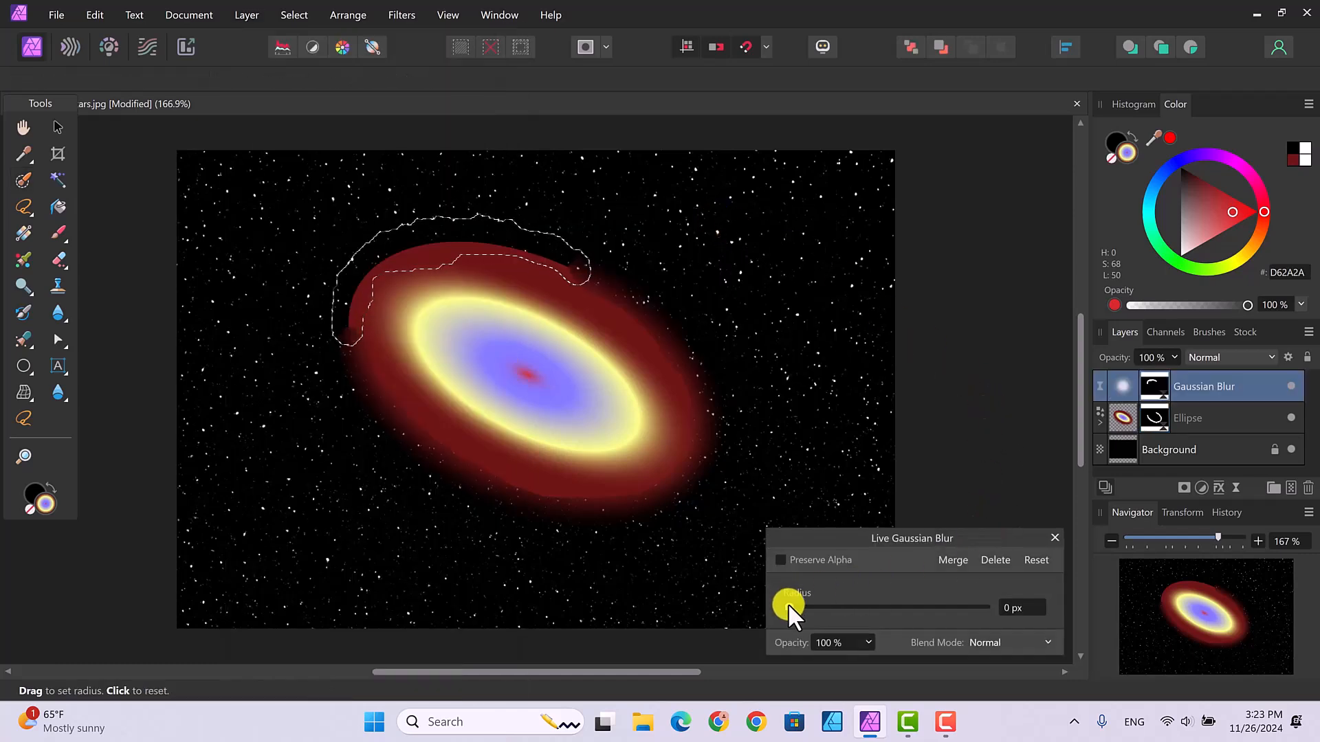
drag(788, 604, 880, 606)
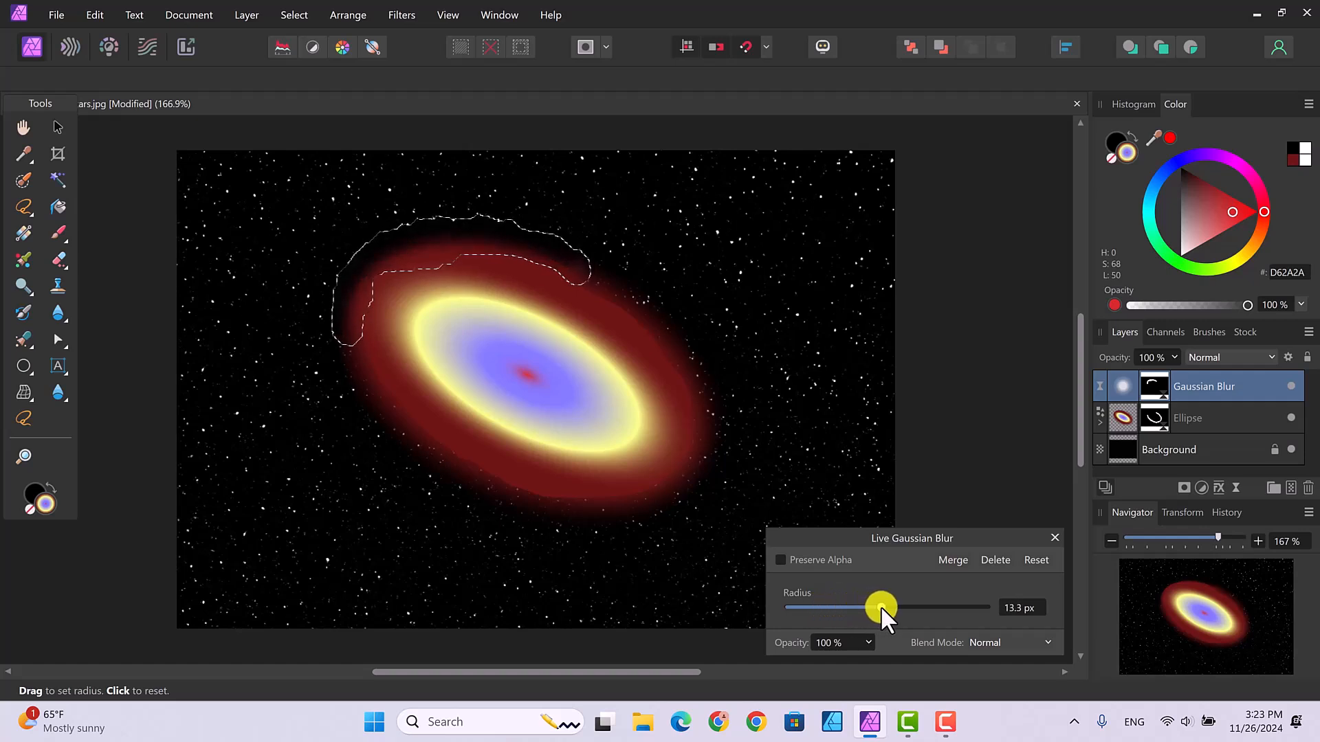
click(1057, 535)
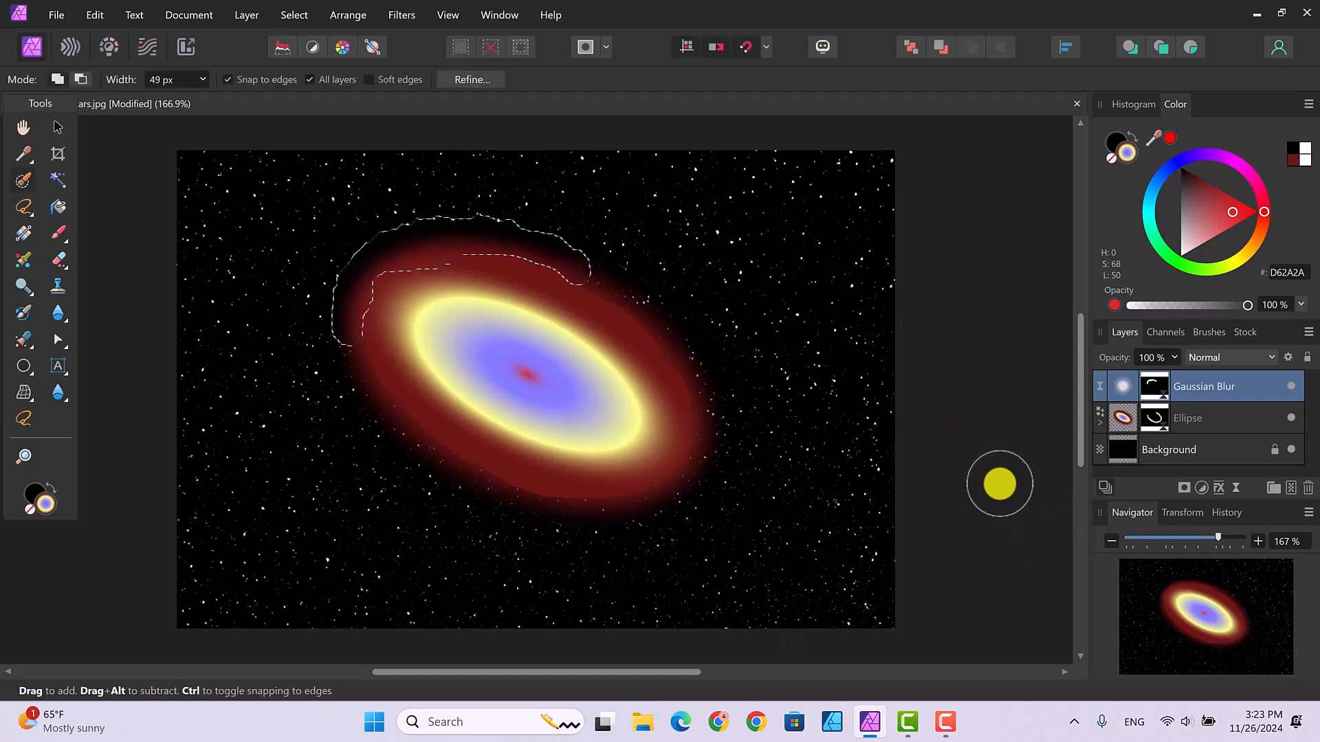
click(294, 15)
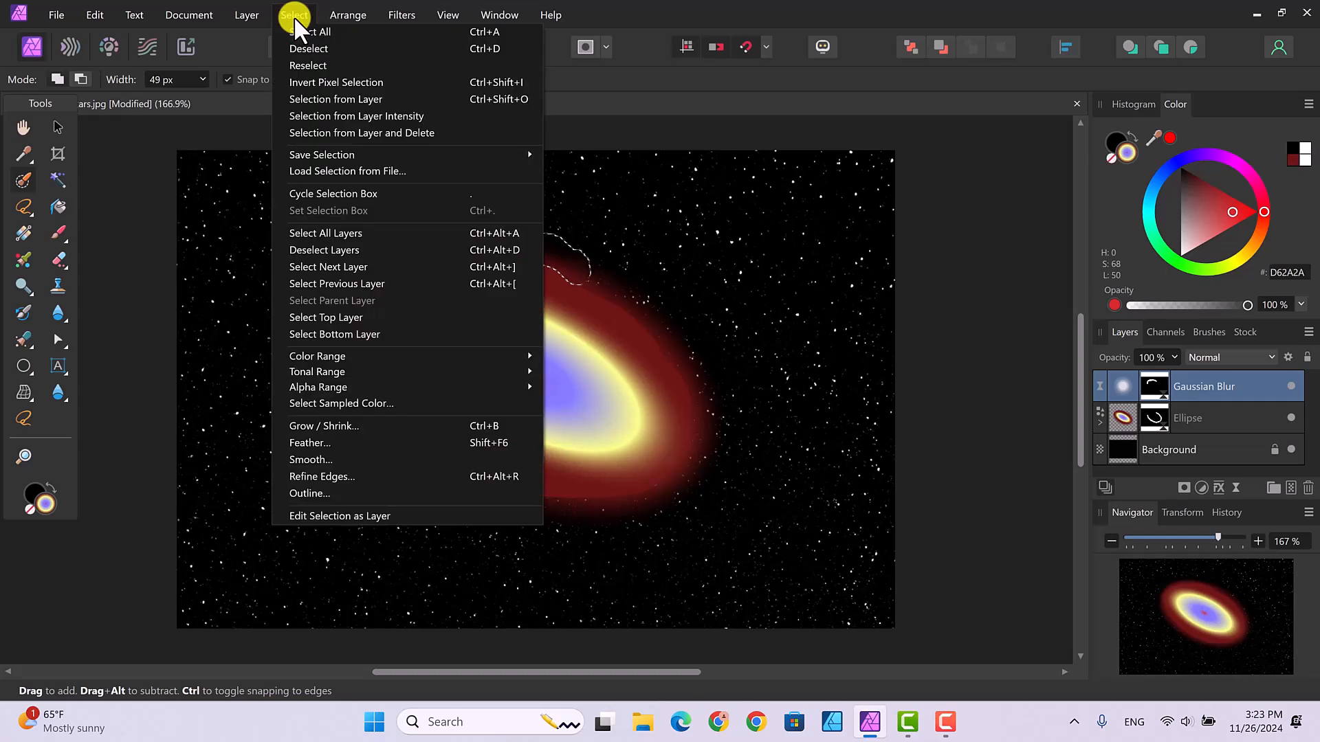
click(296, 47)
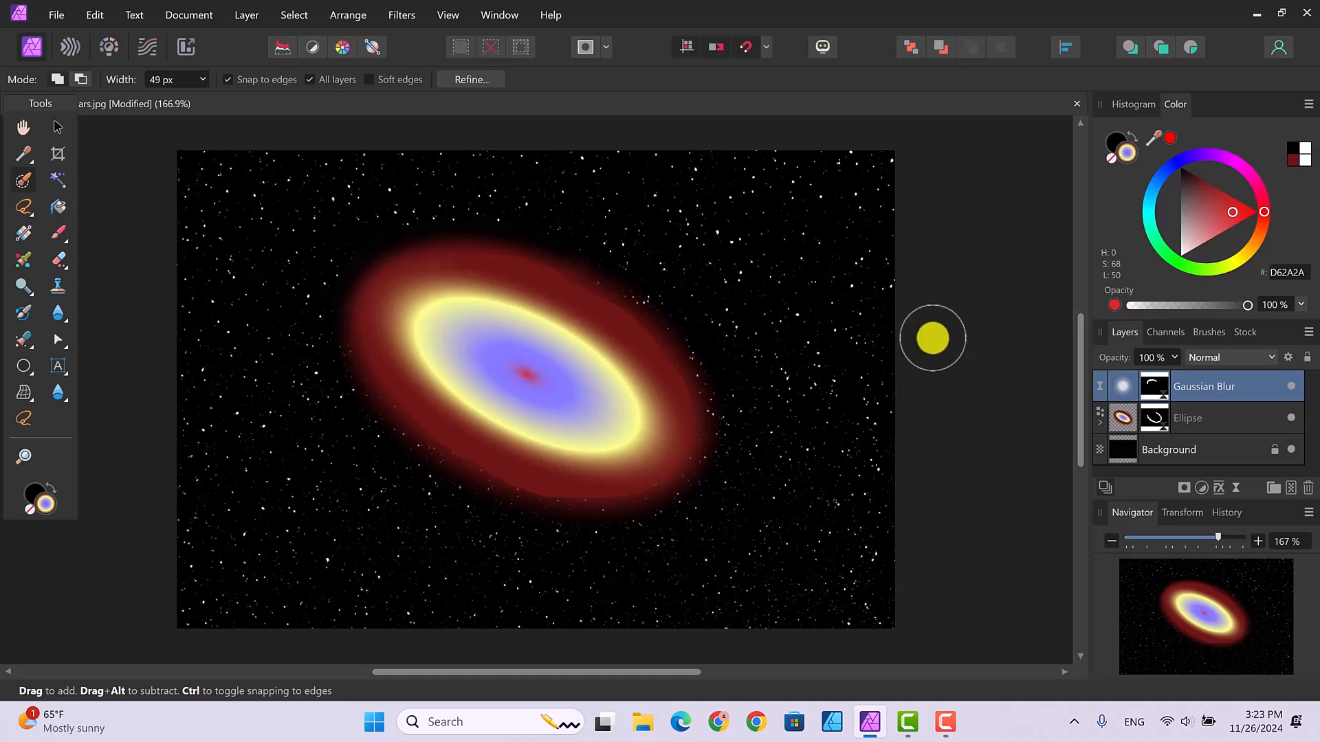
- Lower the Ellipse layer's opacity to 71% and deselect the ellipse with the Move tool
click(1210, 418)
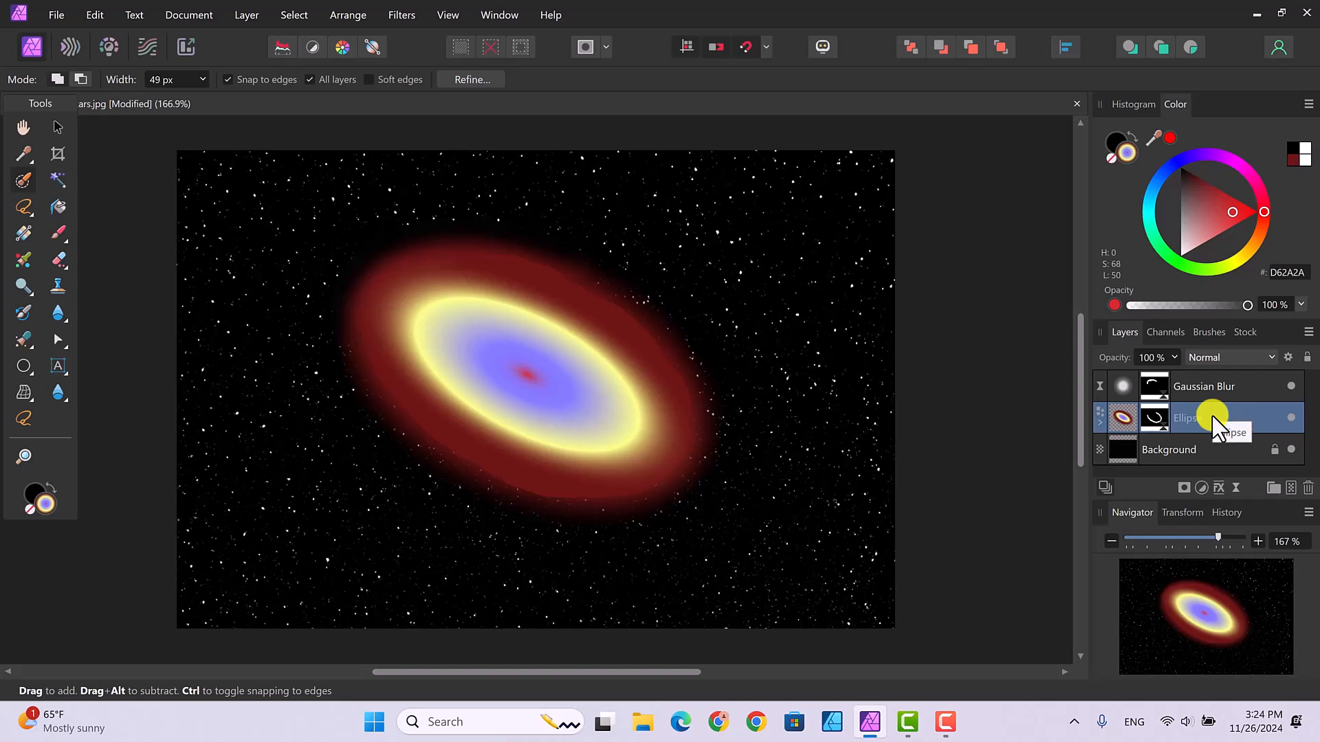
click(1174, 357)
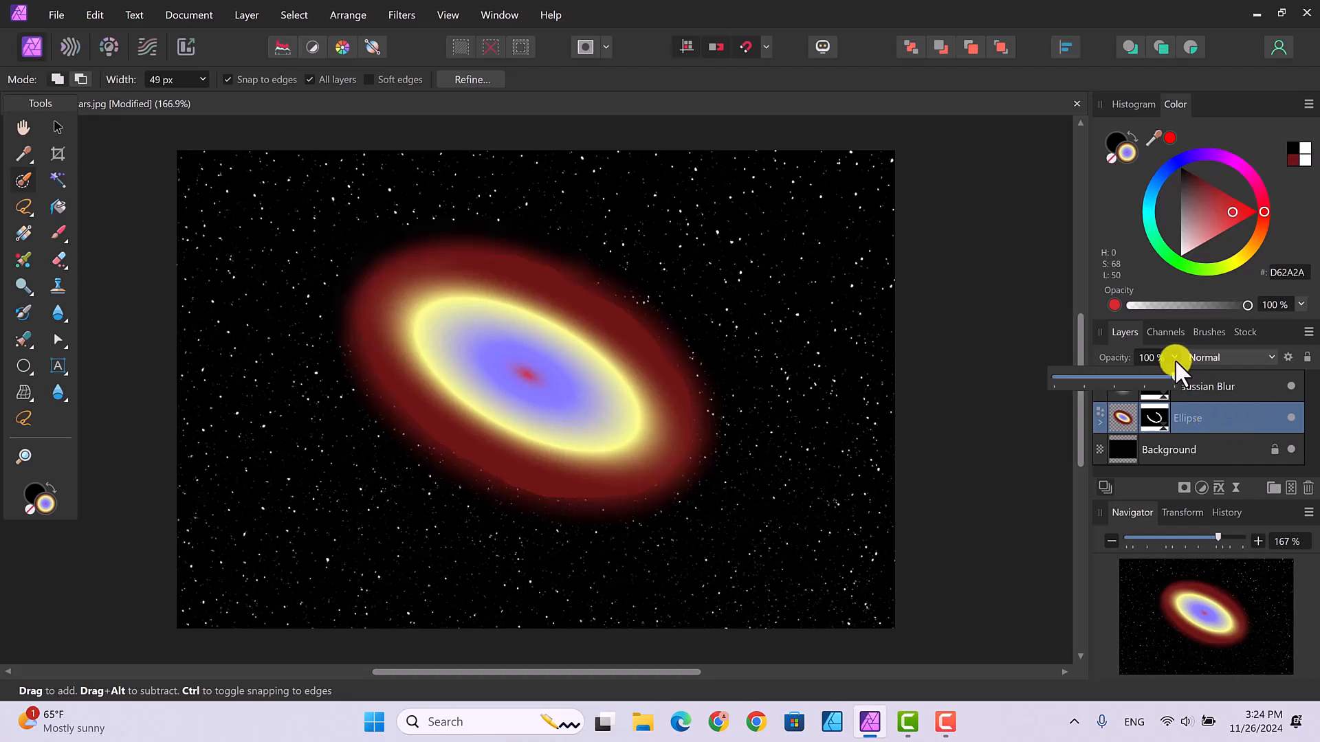
drag(1166, 376, 1139, 385)
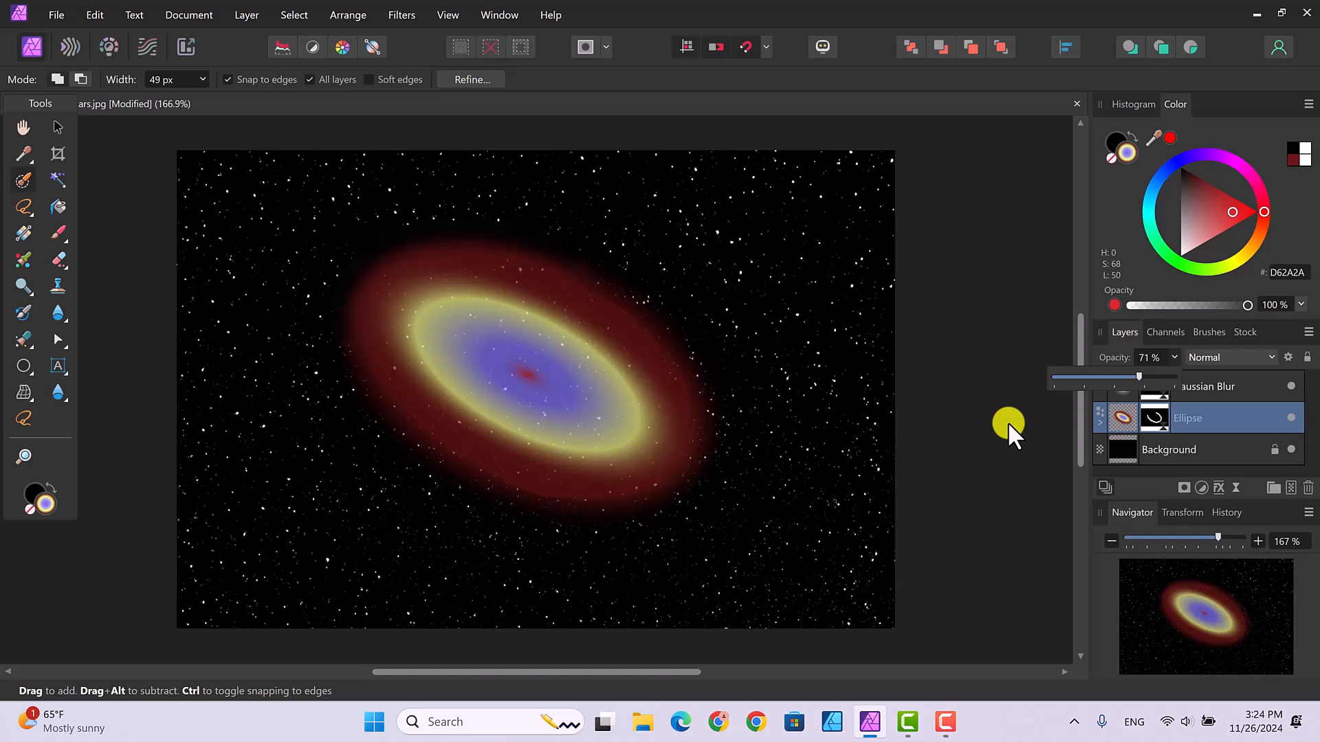
click(971, 431)
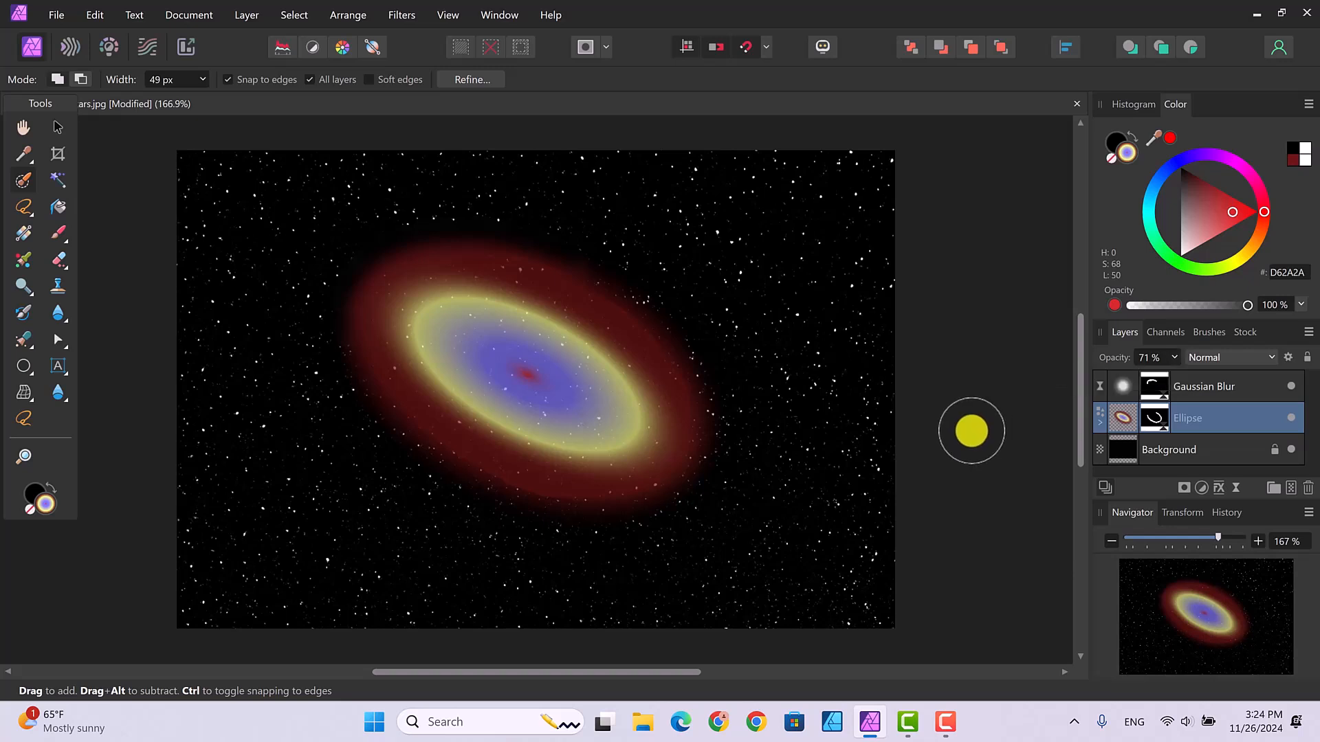
click(56, 127)
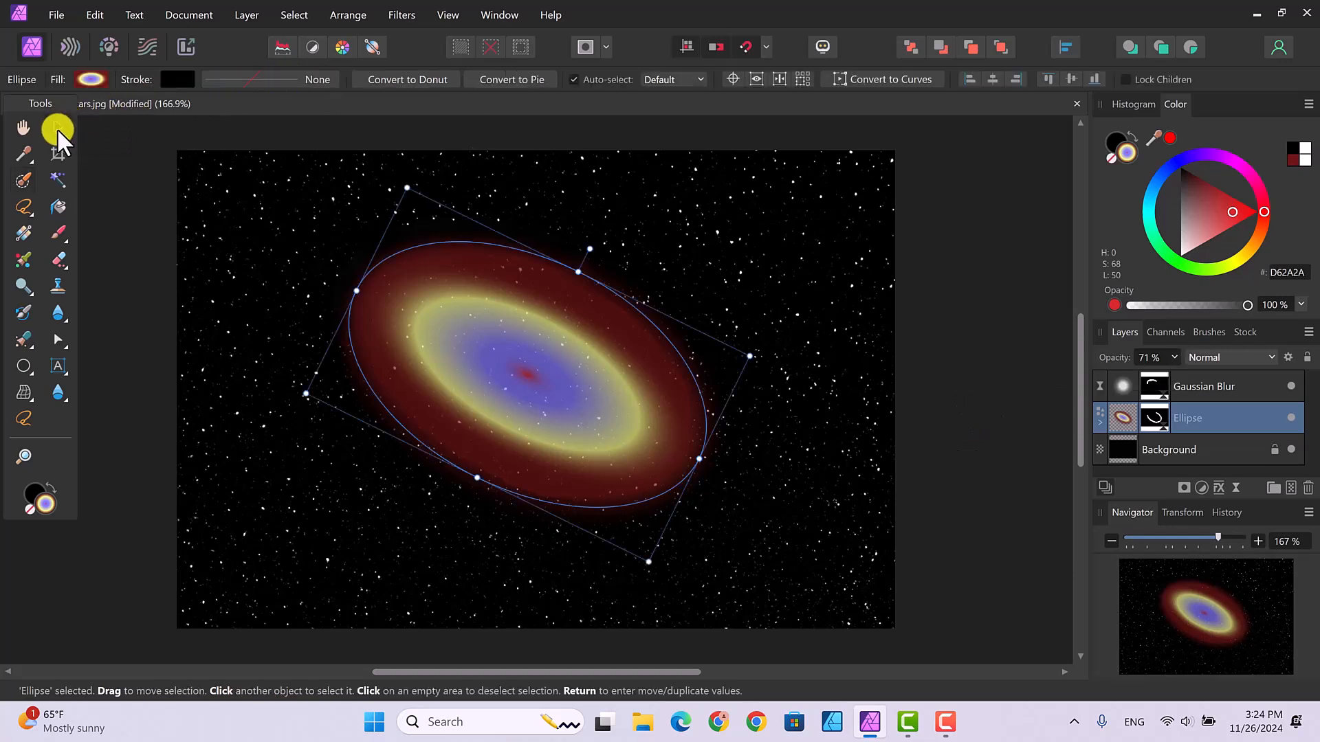
click(986, 382)
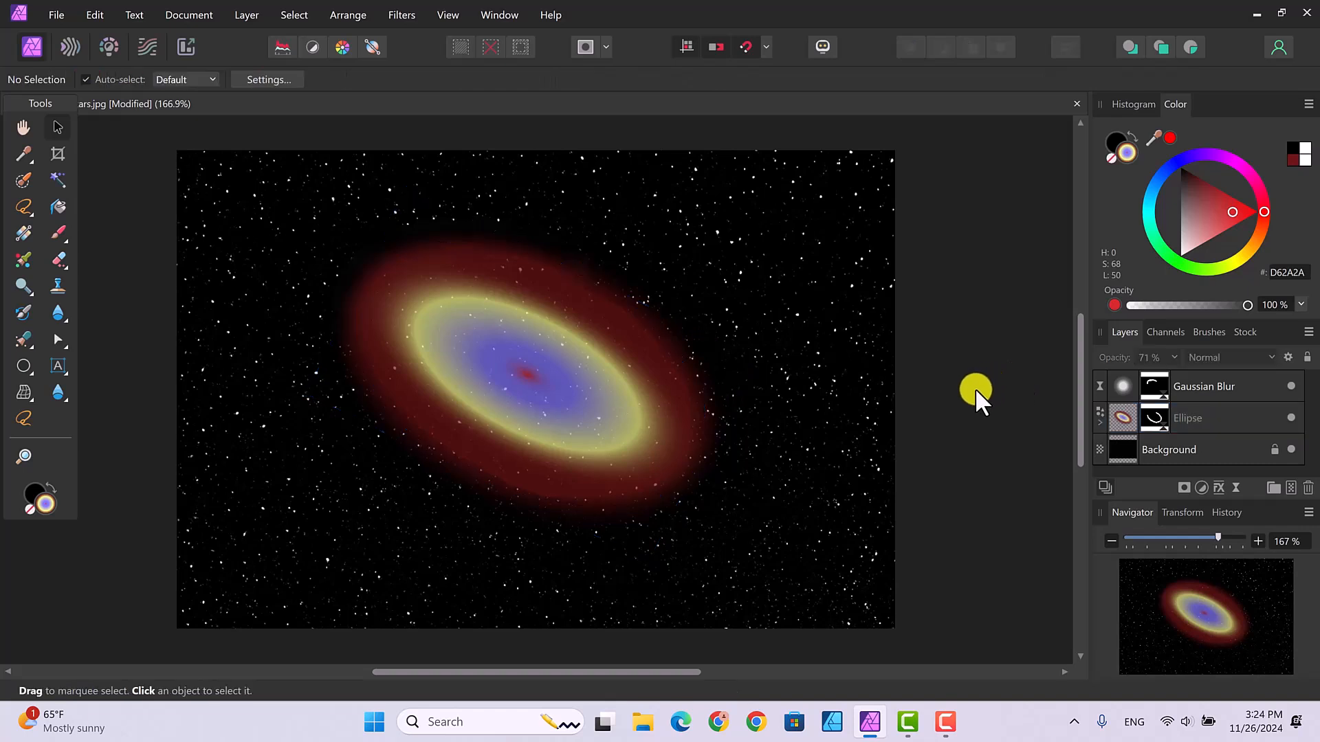